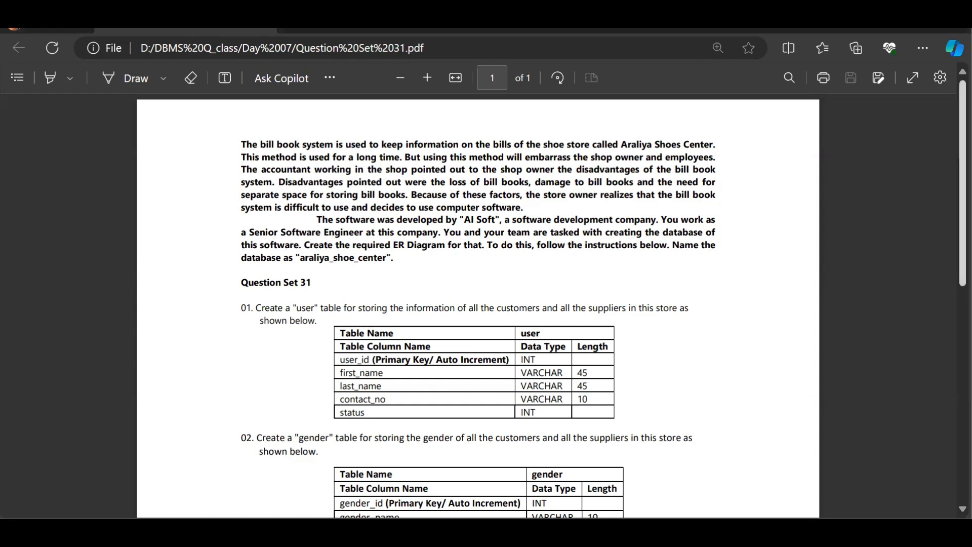
- Read through the question set's table specifications for the araliya_shoe_center database
scroll(747, 238, "down", 2)
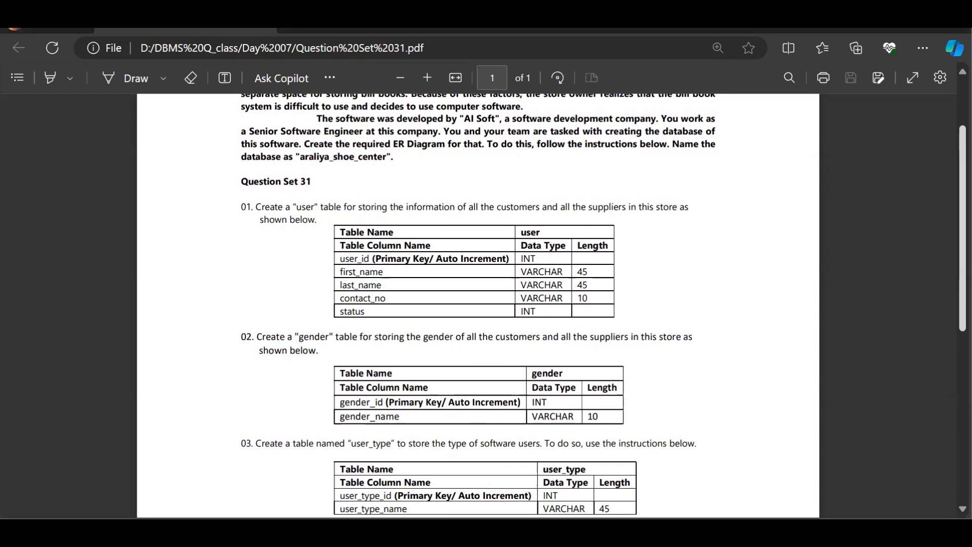
scroll(478, 303, "down", 2)
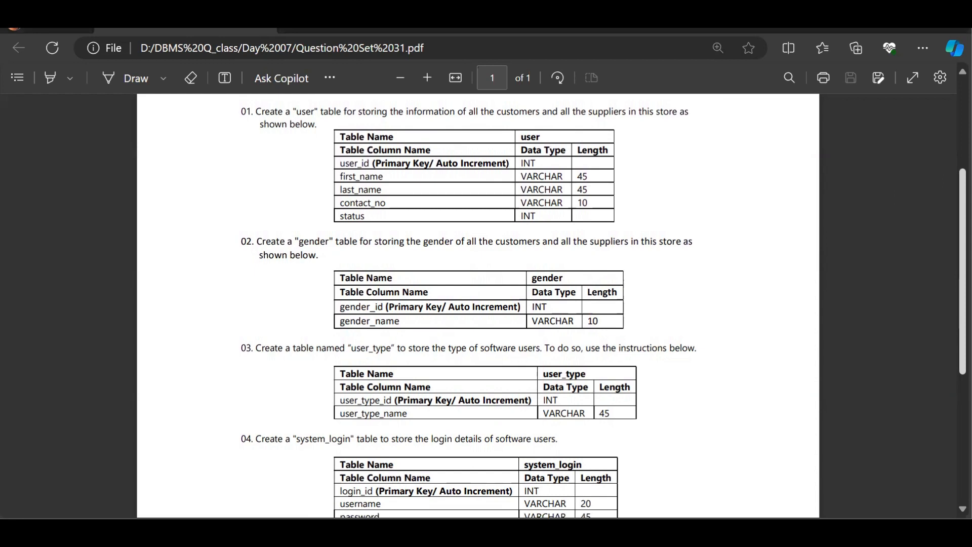
scroll(478, 306, "down", 3)
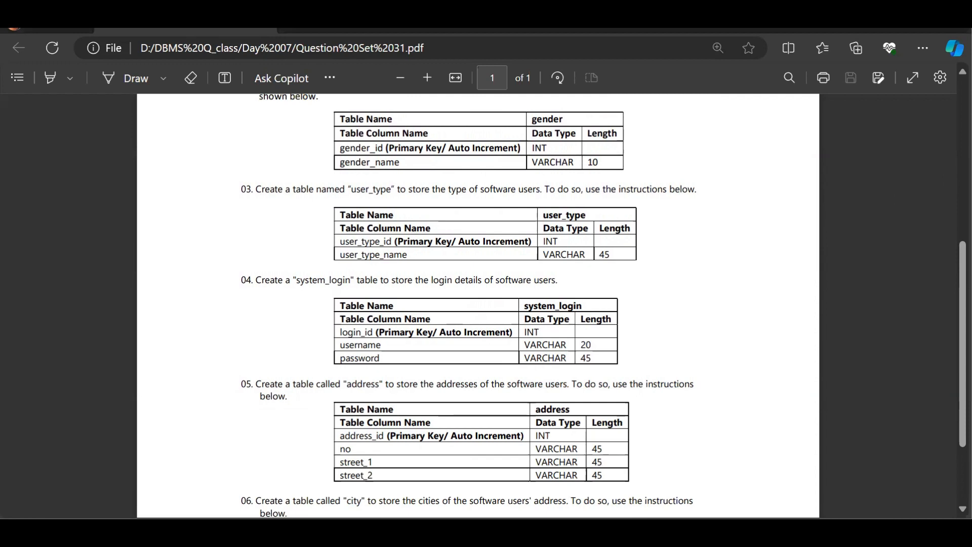
scroll(478, 305, "down", 2)
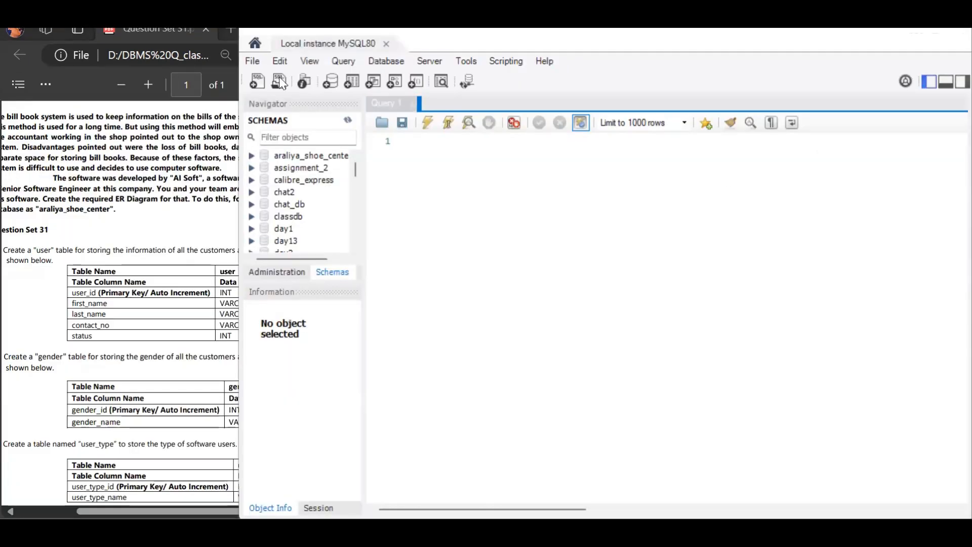
- Create a new model and rename its schema to araliya_shoe_center
left_click(256, 65)
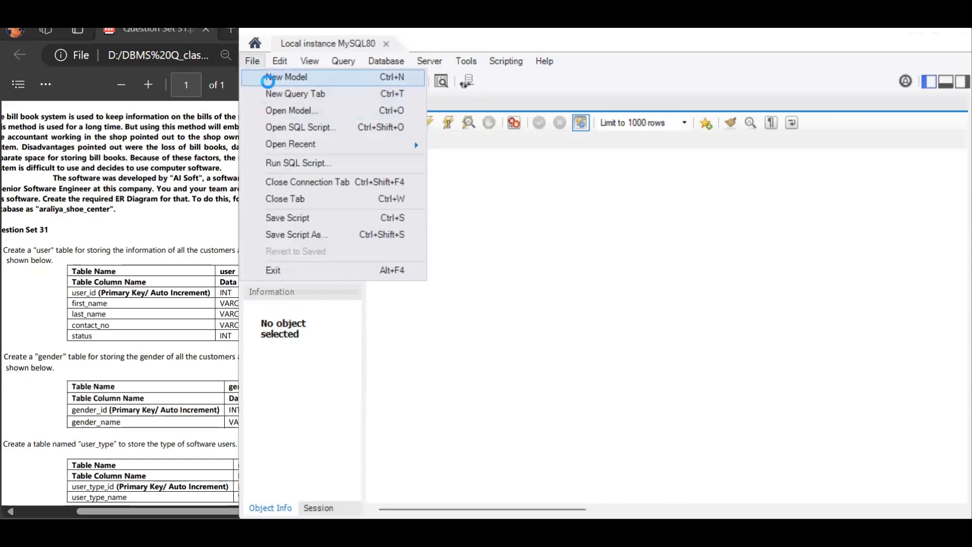
left_click(269, 78)
double_click(374, 219)
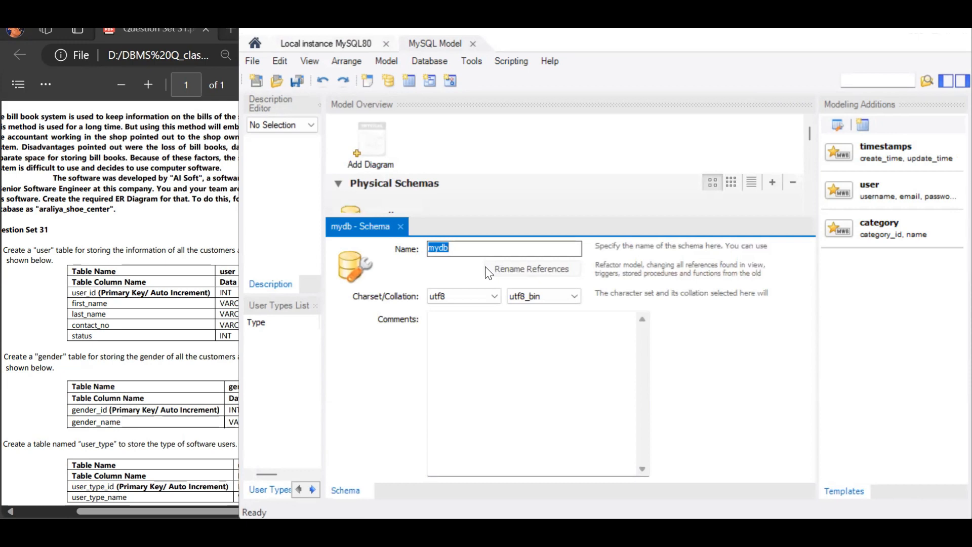
type("araliya_shoe_center")
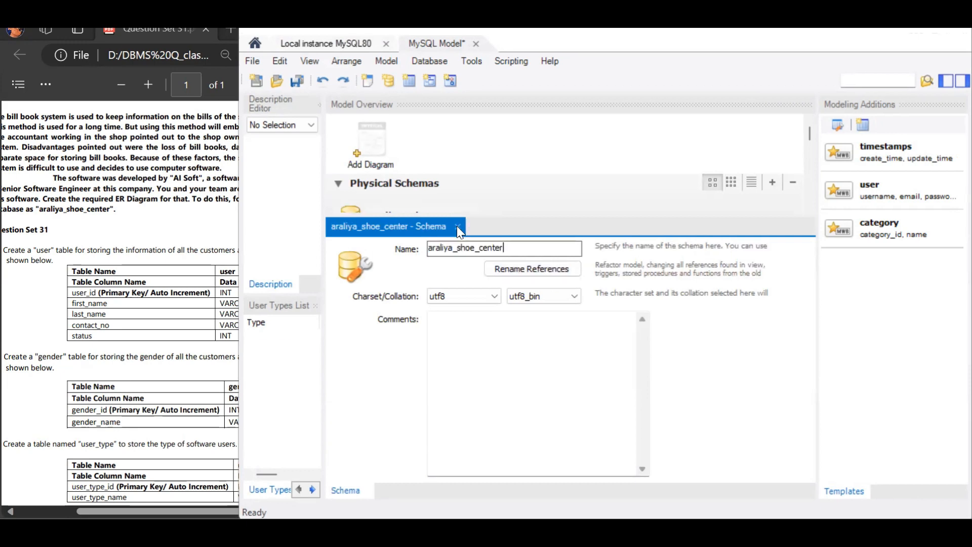
left_click(456, 226)
- Open a new EER diagram and place a table named user in it
double_click(373, 138)
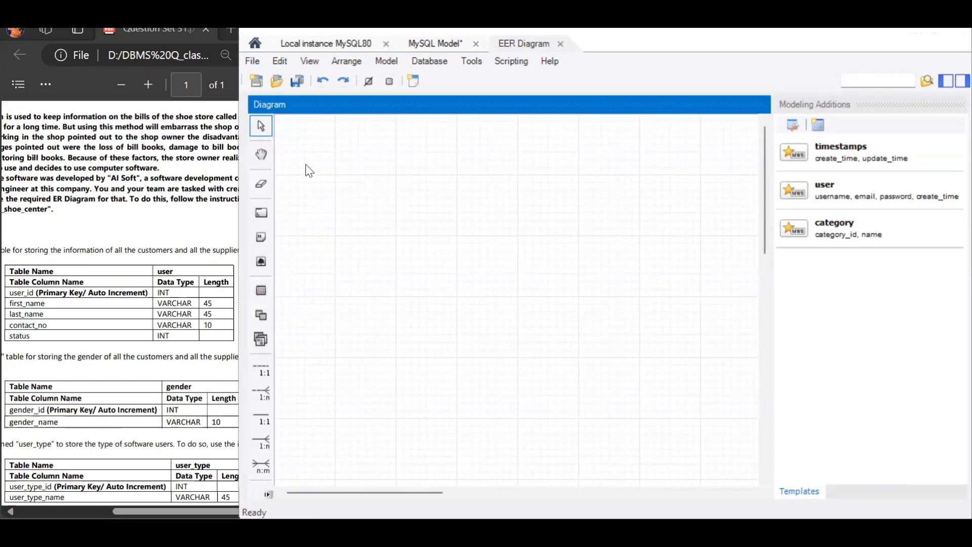
left_click(263, 288)
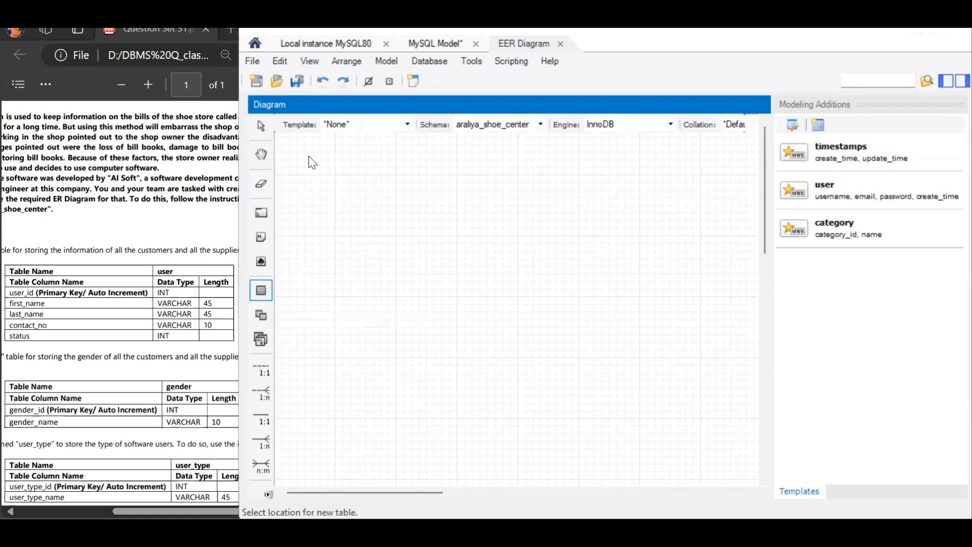
left_click(299, 142)
double_click(324, 152)
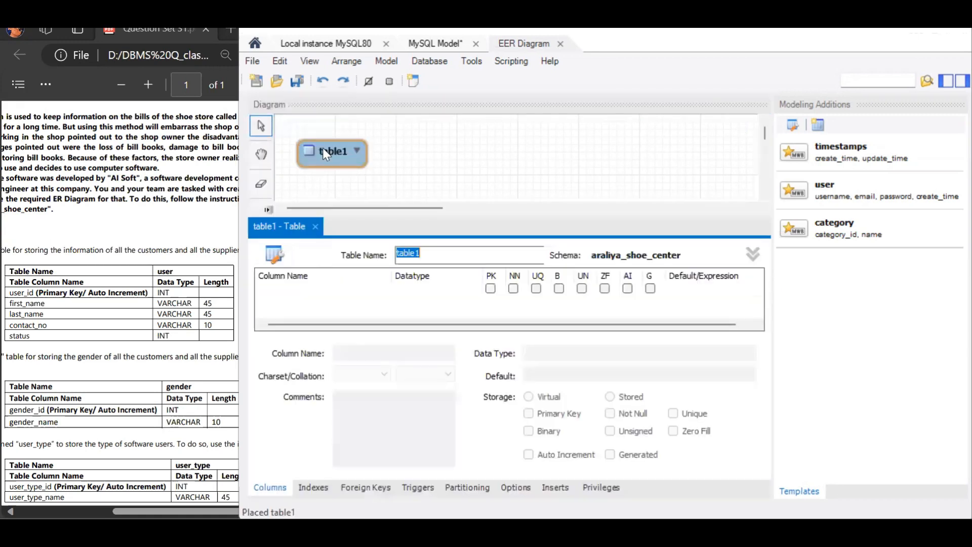
type("user")
- Add a user_id INT column to the user table as an auto-incremented primary key
left_click(326, 291)
left_click(327, 293)
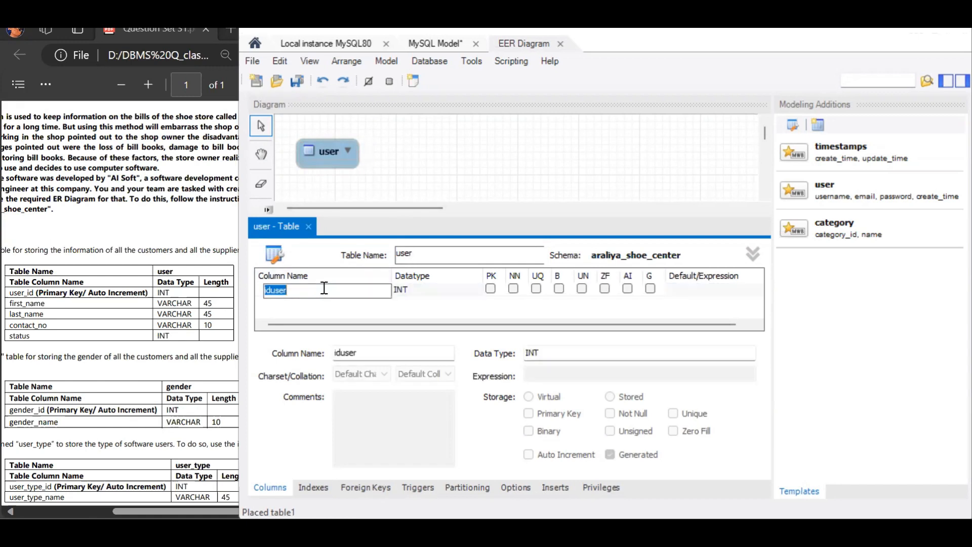
type("user_id")
left_click(628, 289)
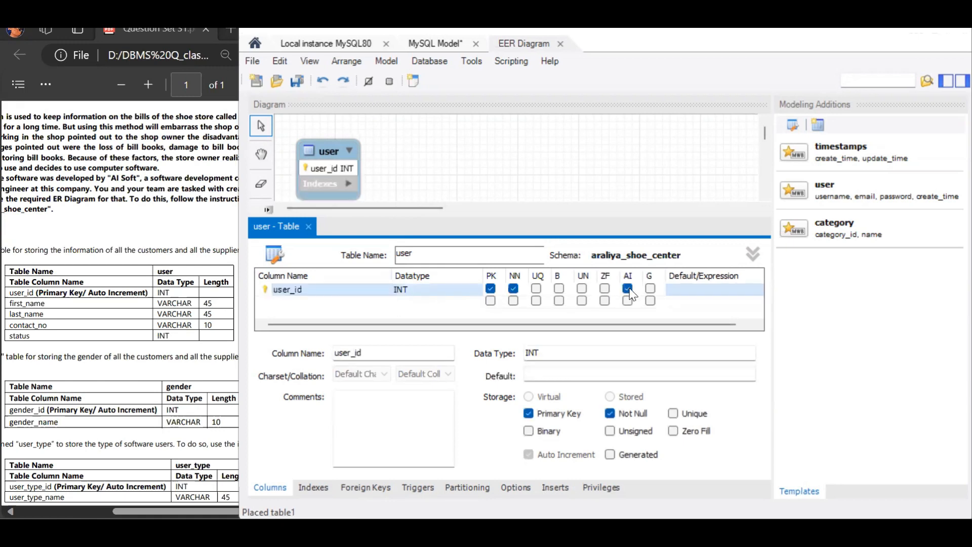
- Add frist_name and last_name columns to the user table
double_click(371, 300)
type("frist_name")
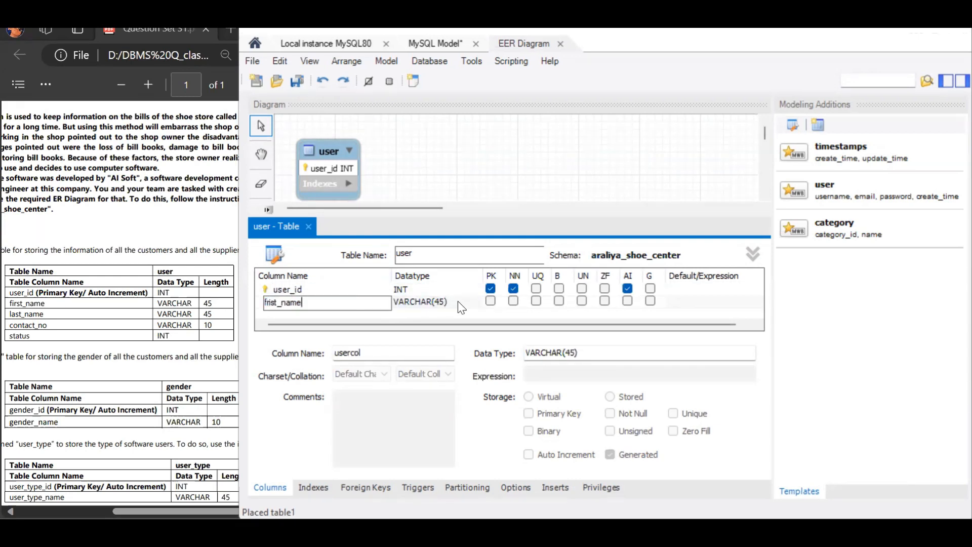
left_click(367, 314)
double_click(367, 313)
type("last_name")
left_click(411, 315)
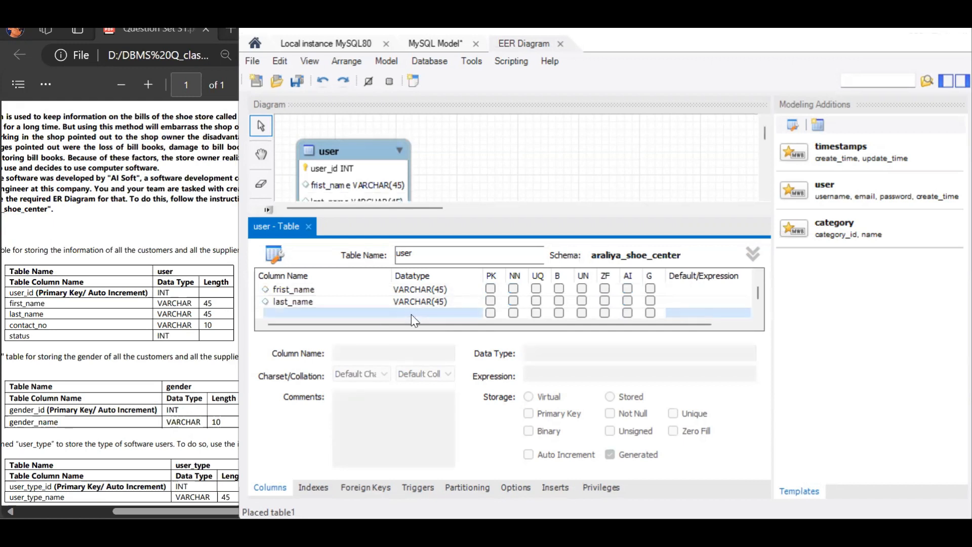
- Add a contact_no column to the user table with data type VARCHAR(10)
double_click(381, 314)
type("contac")
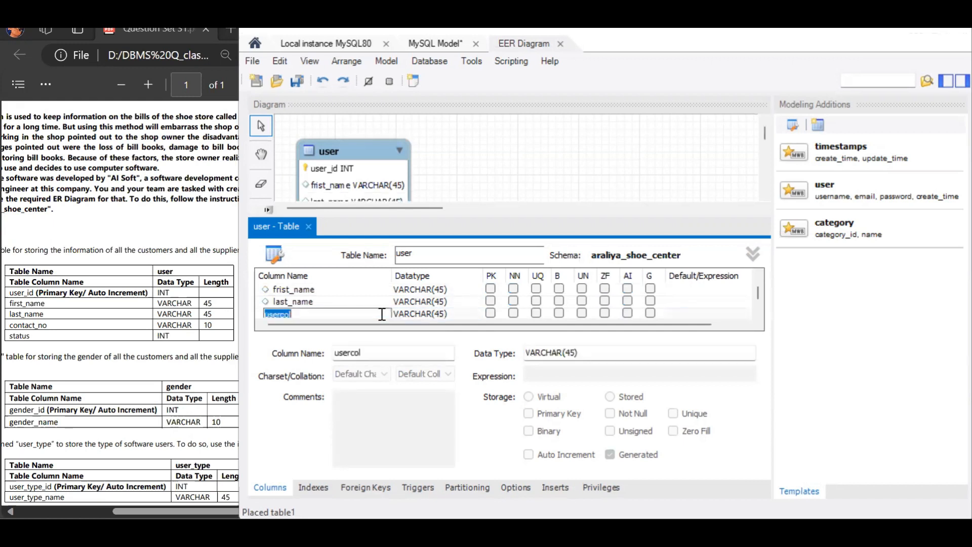
type("t_no")
left_click(462, 311)
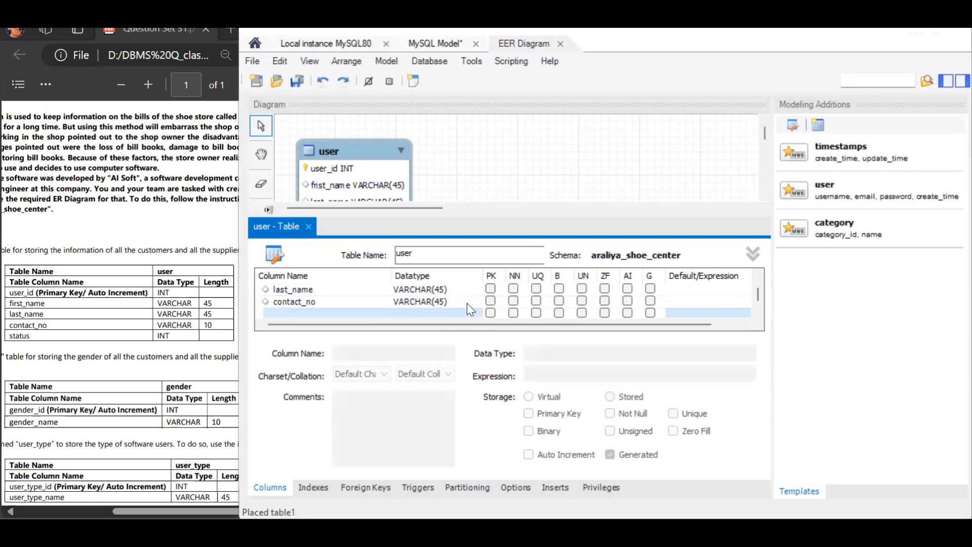
left_click(466, 303)
left_click(455, 302)
type("VARCHAR(10)")
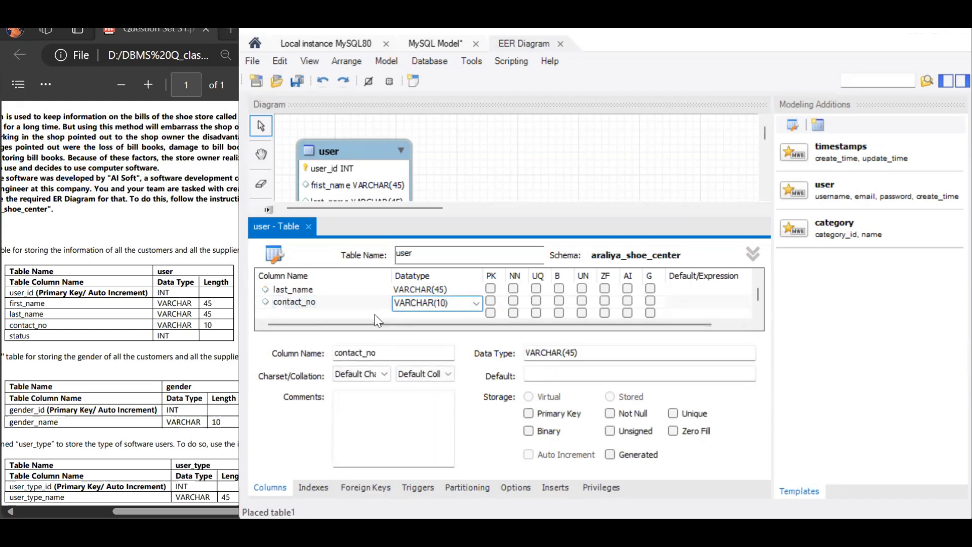
- Add a status column of type INT to the user table and close its editor
left_click(374, 315)
type("status")
key("Return")
left_click(471, 302)
left_click(471, 302)
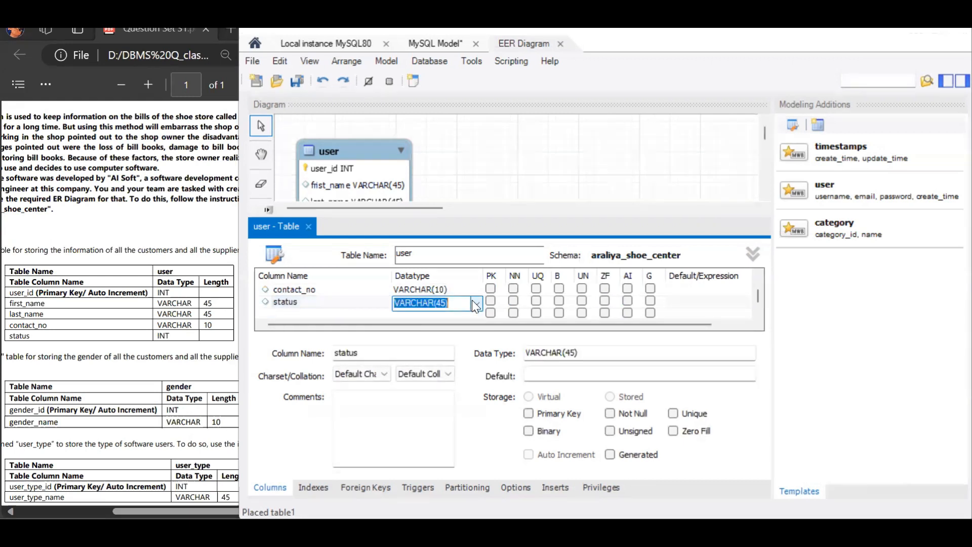
type("INT")
left_click(308, 226)
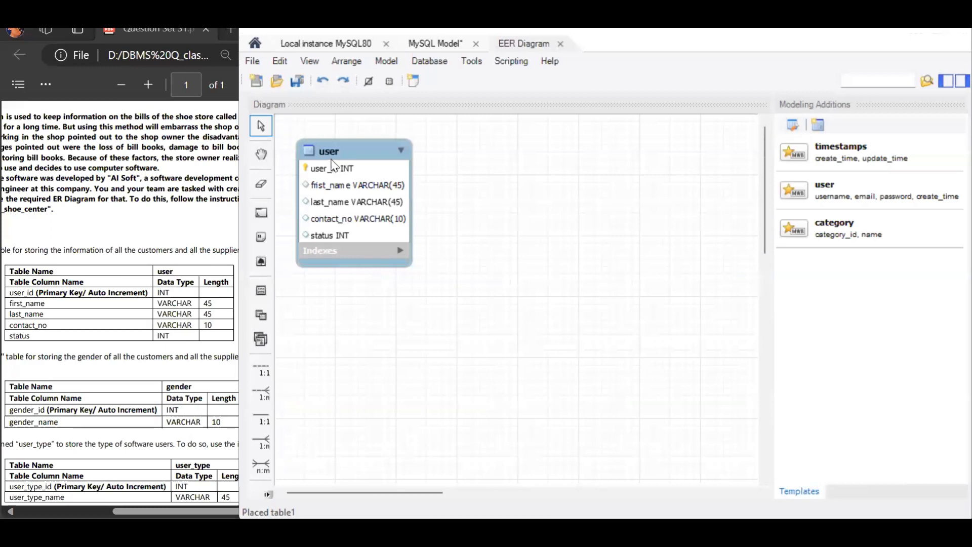
- Move the user table to the diagram's upper-left corner
left_click_drag(335, 145, 320, 126)
left_click(210, 400)
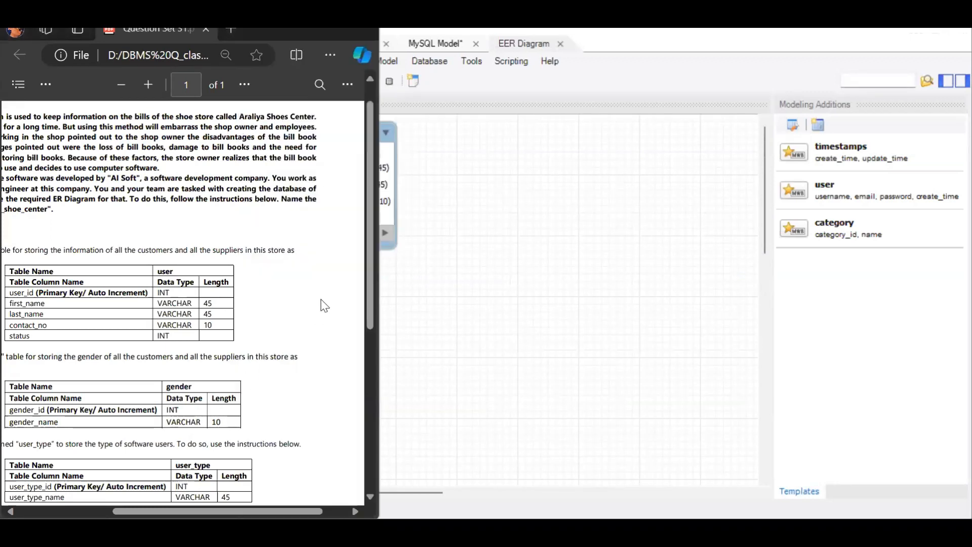
scroll(371, 274, "down", 3)
key("alt+Tab")
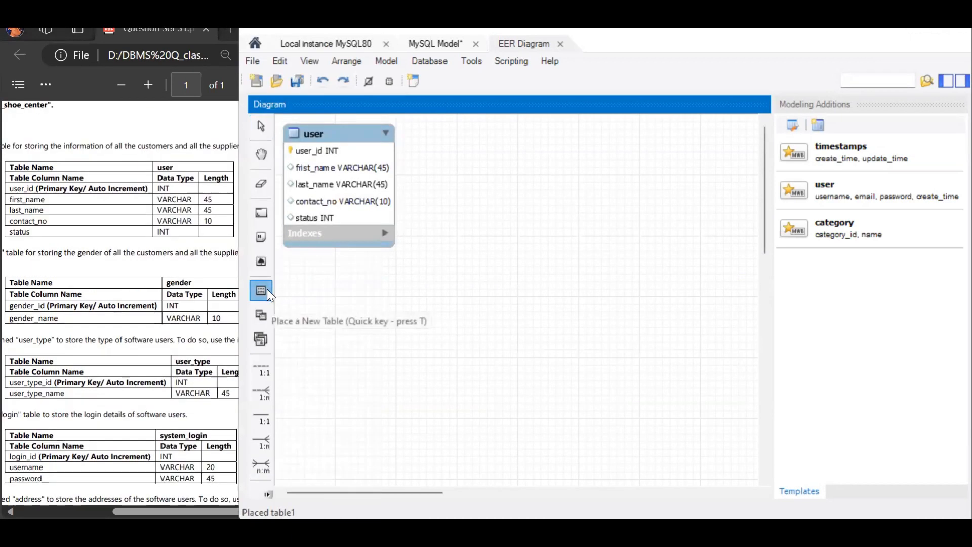
- Place a new table named gender beside the user table
left_click(266, 289)
left_click(438, 154)
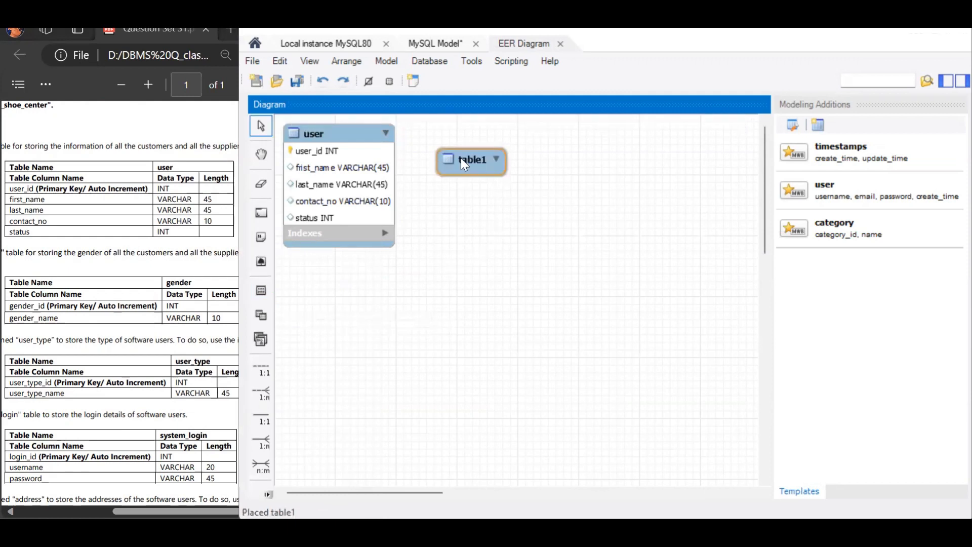
double_click(461, 159)
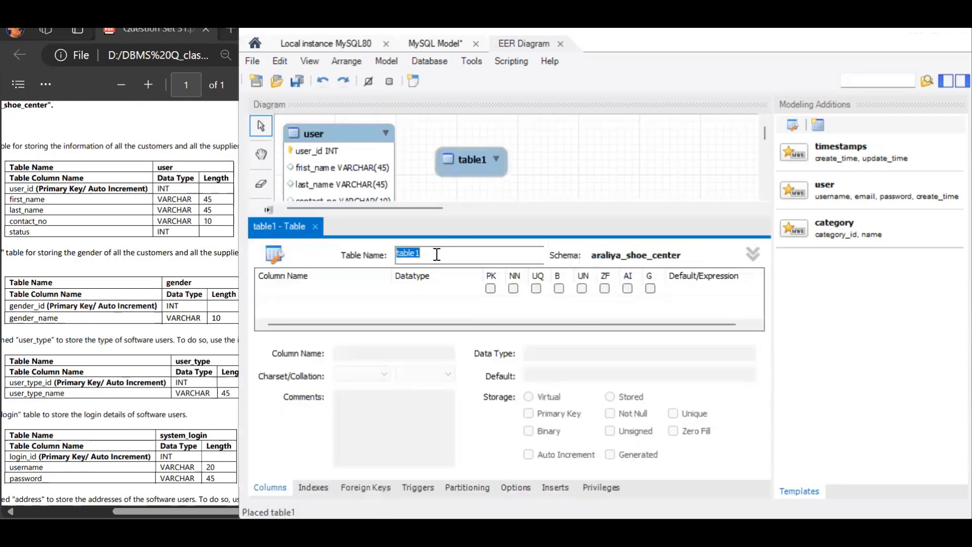
type("gender")
- Add a gender_id INT column as a not-null, auto-incremented primary key
left_click(350, 293)
left_click(347, 288)
type("gender_id")
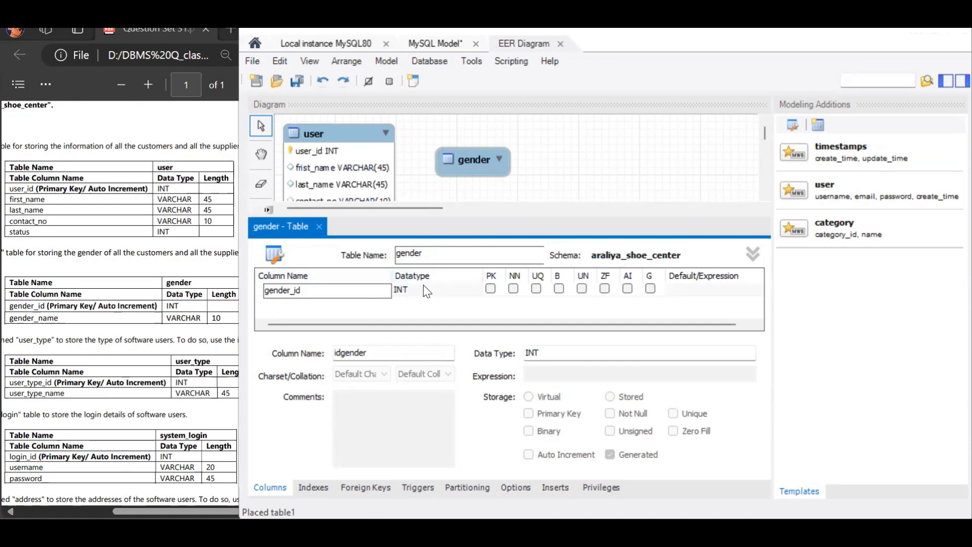
left_click(512, 288)
left_click(628, 288)
left_click(490, 289)
- Add a gender_name column to the gender table with data type VARCHAR(10)
left_click(324, 302)
type("gender_name")
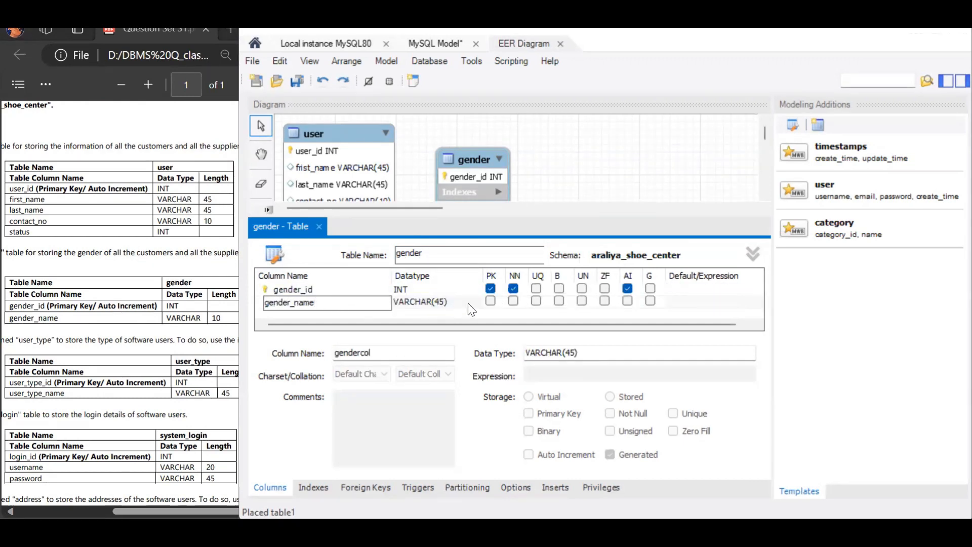
left_click(468, 302)
left_click(468, 303)
left_click(477, 301)
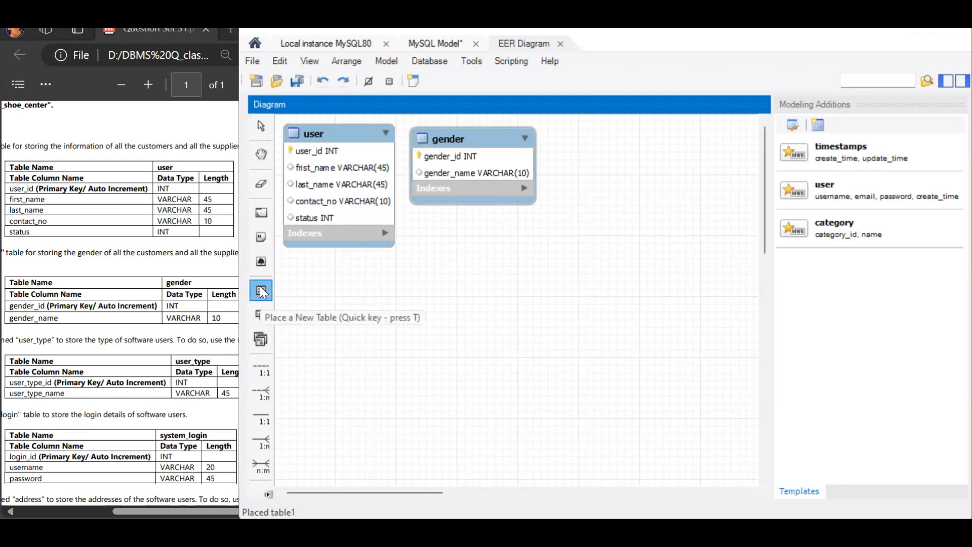
- Place a new table named user_type to the right of the gender table
left_click(261, 292)
left_click(572, 154)
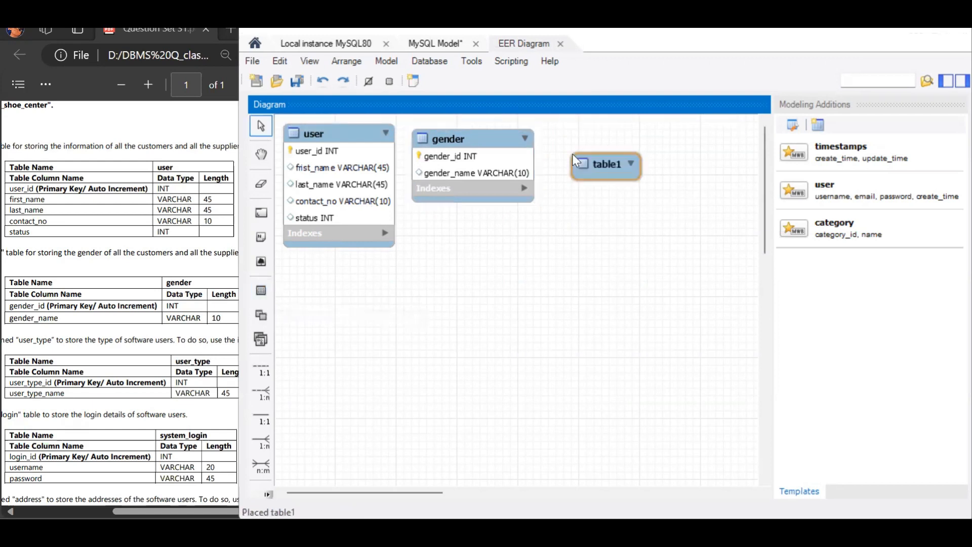
double_click(607, 167)
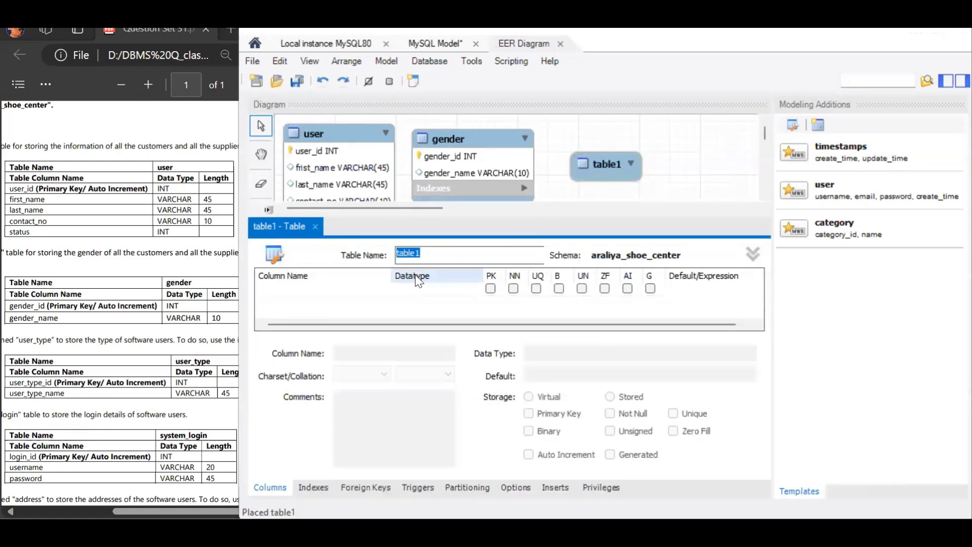
type("user_ta")
key("BackSpace")
type("ype")
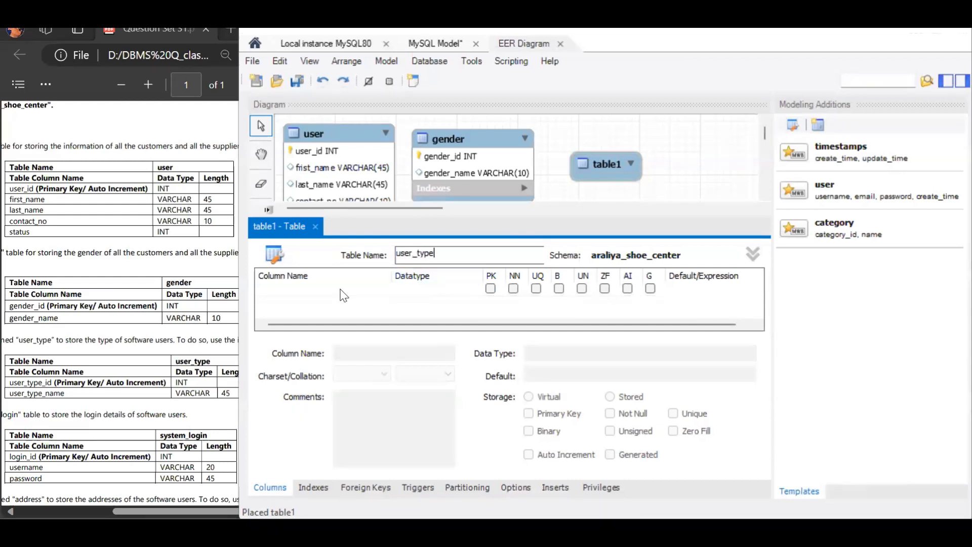
- Add a user_type_id INT column as an auto-incremented primary key
double_click(341, 291)
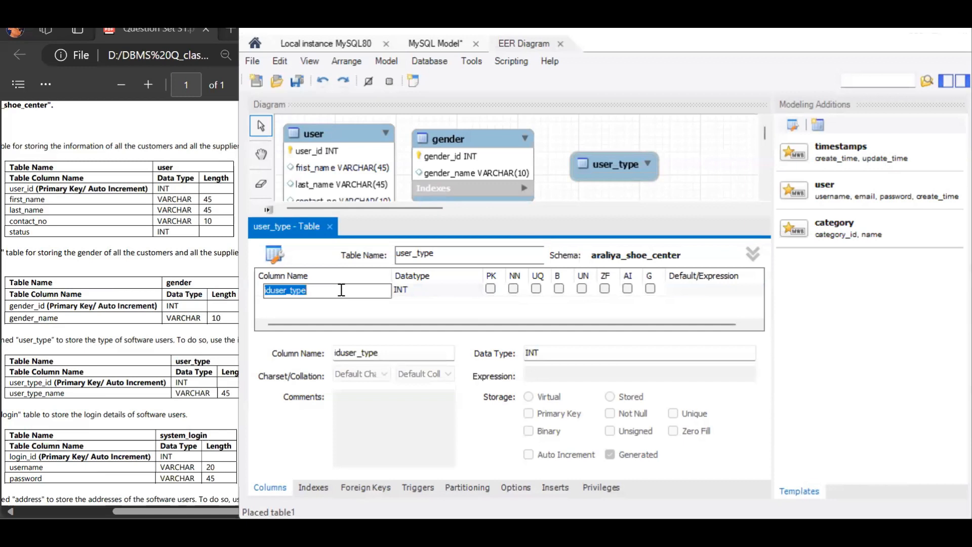
type("user_type_id")
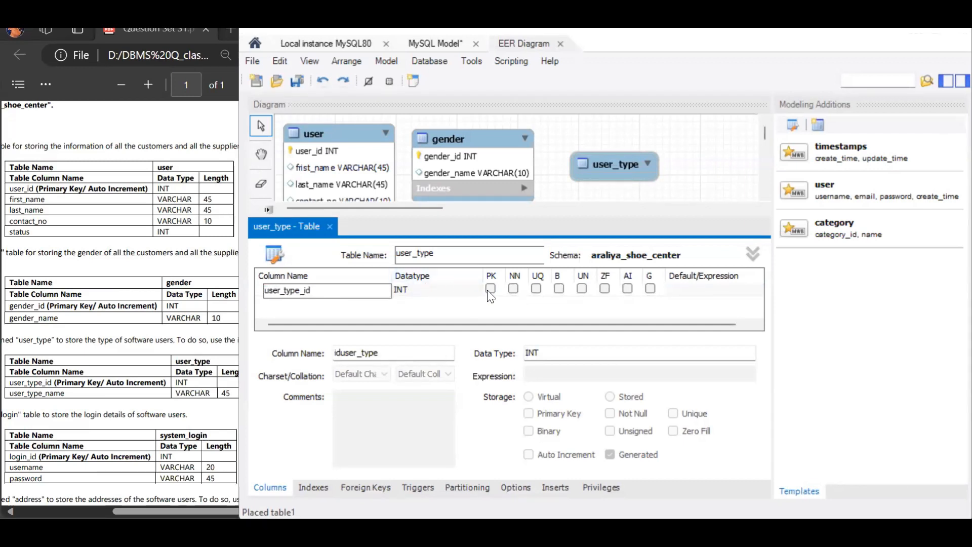
left_click(628, 293)
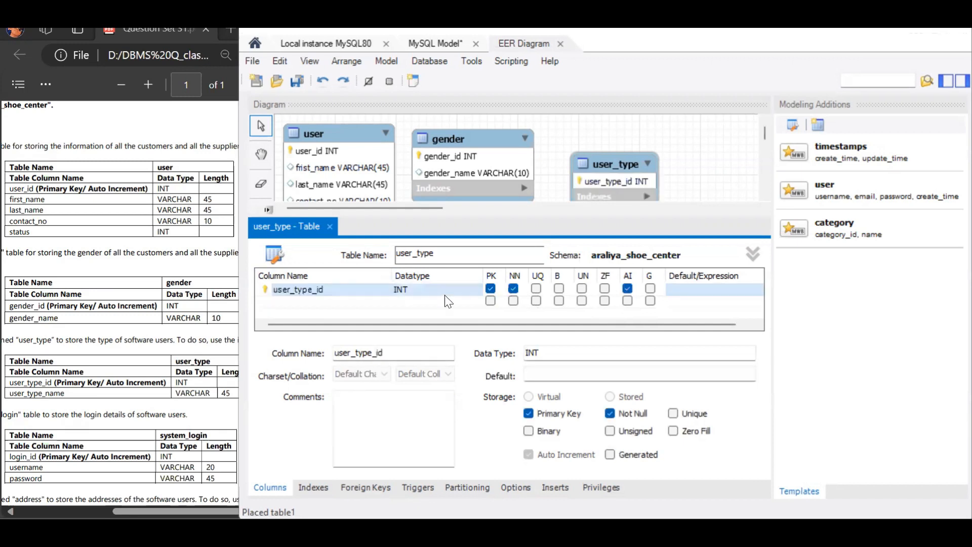
- Add a user_type_name VARCHAR(45) column to user_type and close the table editor
double_click(376, 303)
type("user_type_name")
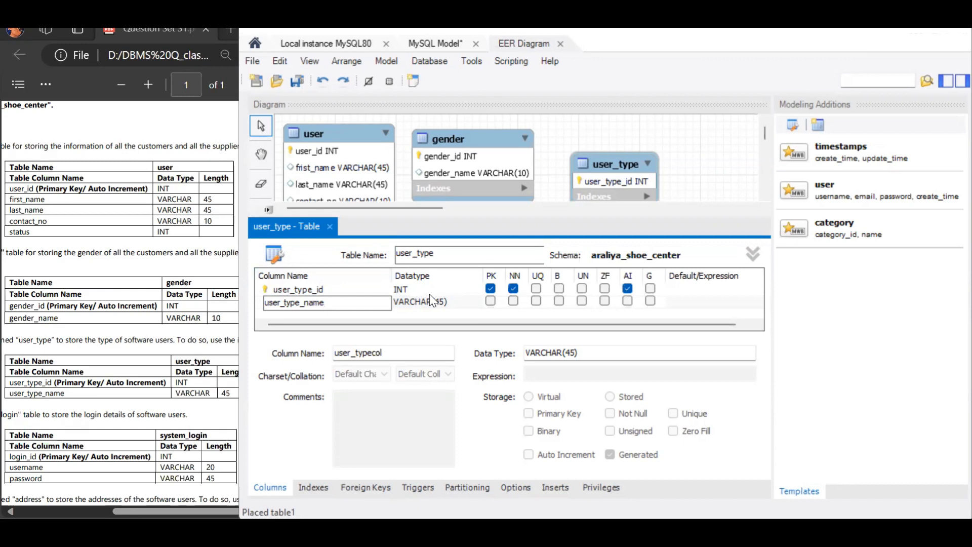
left_click(330, 227)
scroll(49, 226, "down", 4)
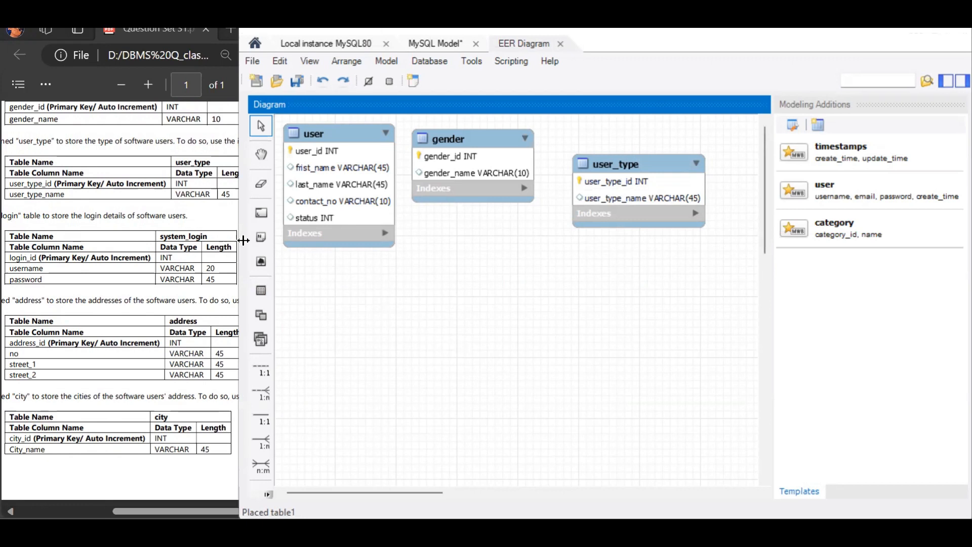
- Place a new table named system_login below the user table
left_click(261, 290)
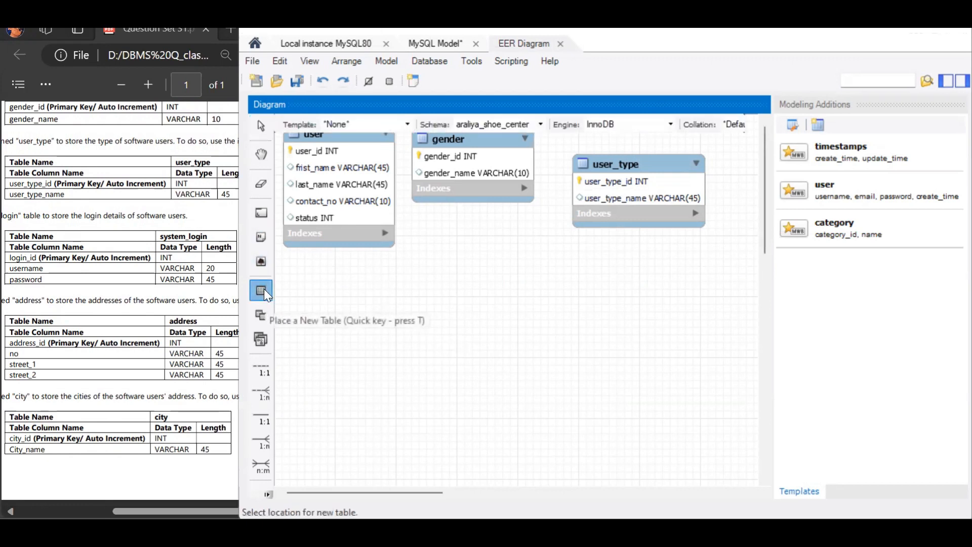
left_click(293, 264)
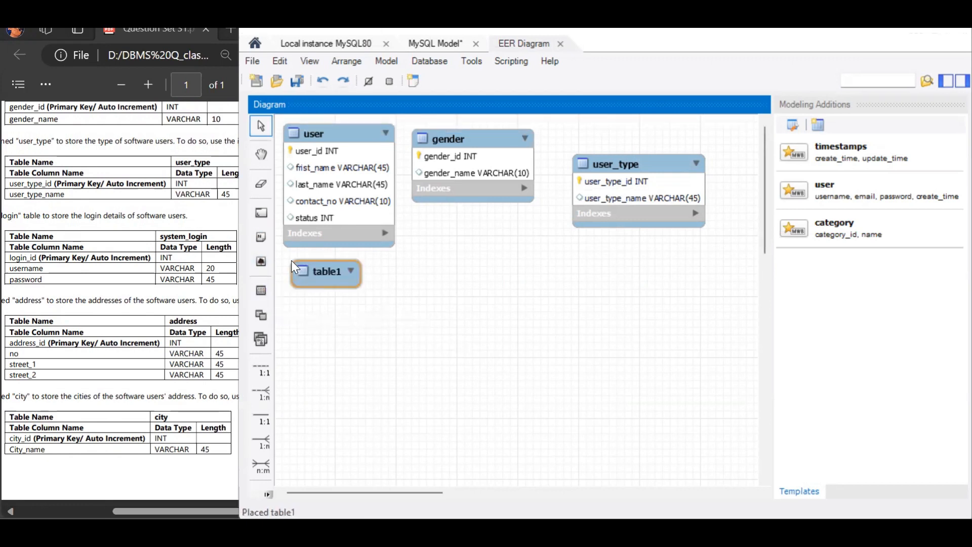
double_click(315, 274)
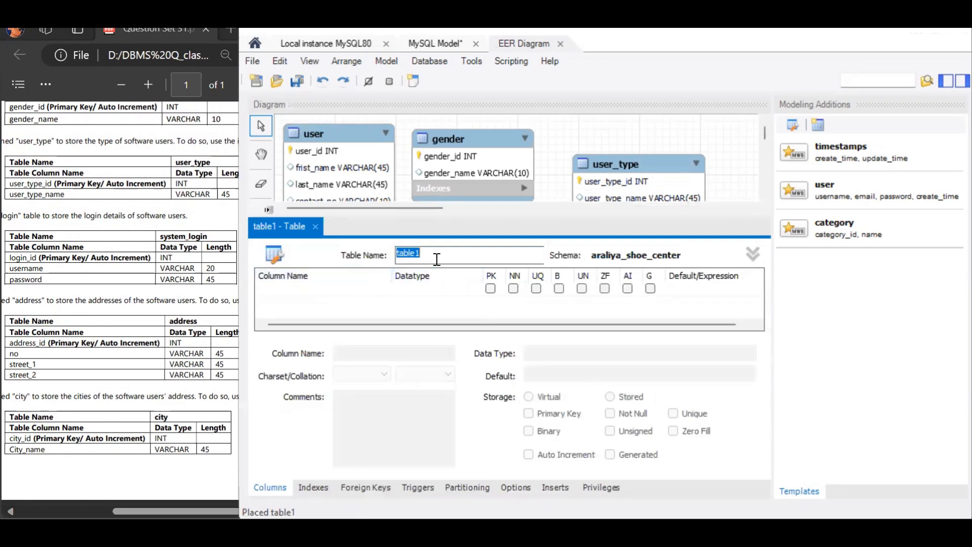
type("system_login")
- Add a login_id INT column to system_login as an auto-incremented primary key
double_click(324, 290)
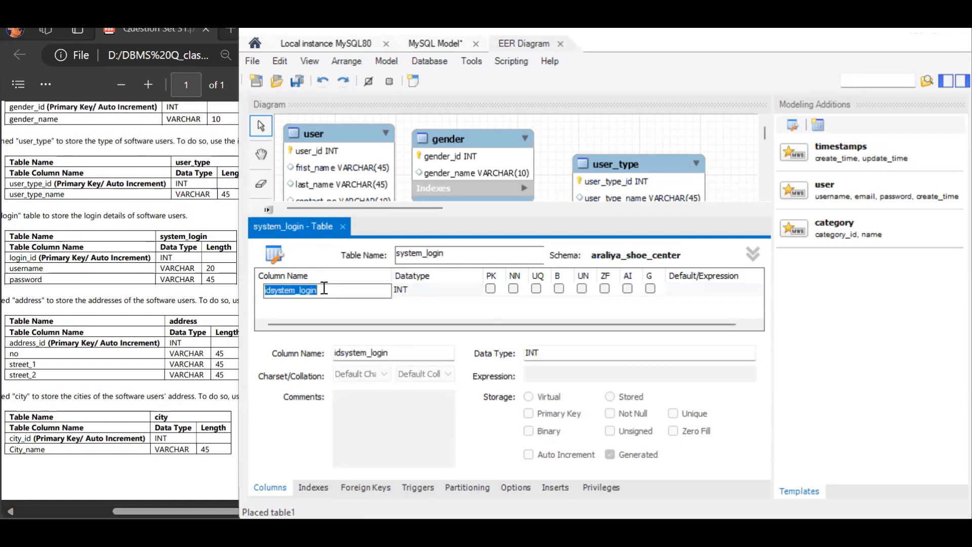
type("login_id")
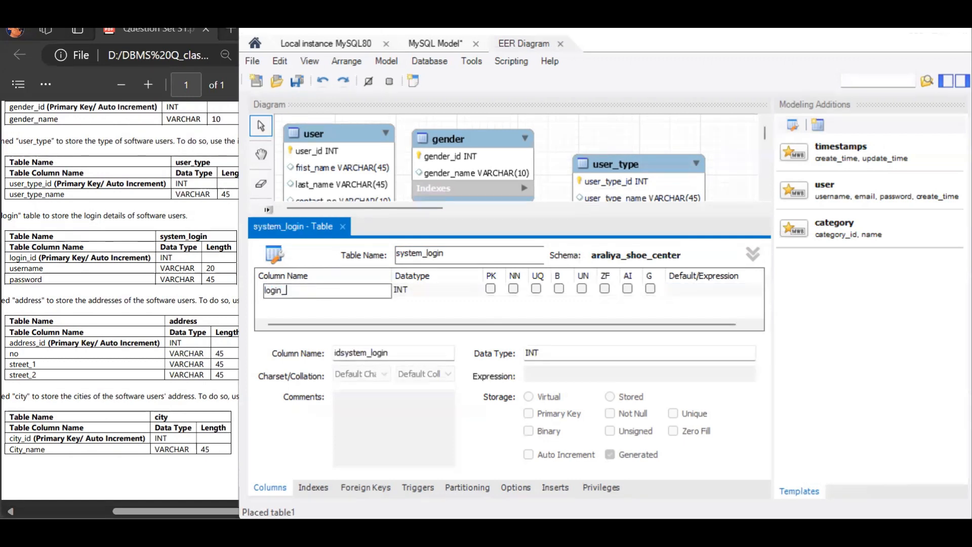
left_click(490, 289)
left_click(627, 288)
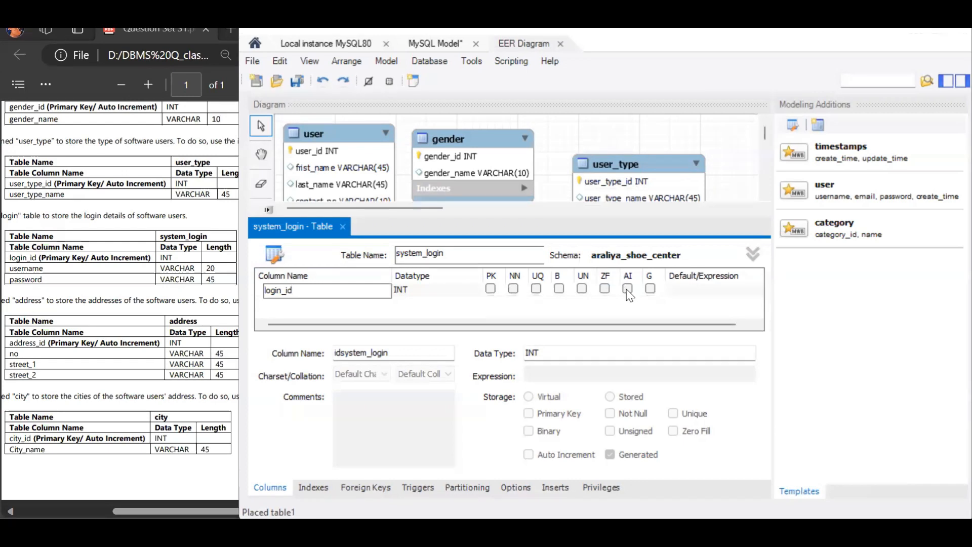
- Add a username column with data type VARCHAR(20)
double_click(319, 300)
type("username")
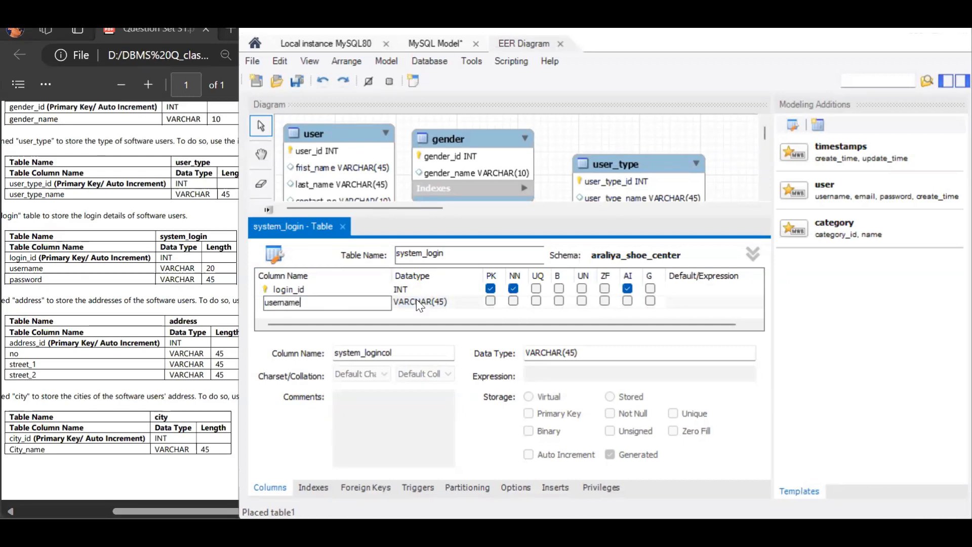
left_click(443, 303)
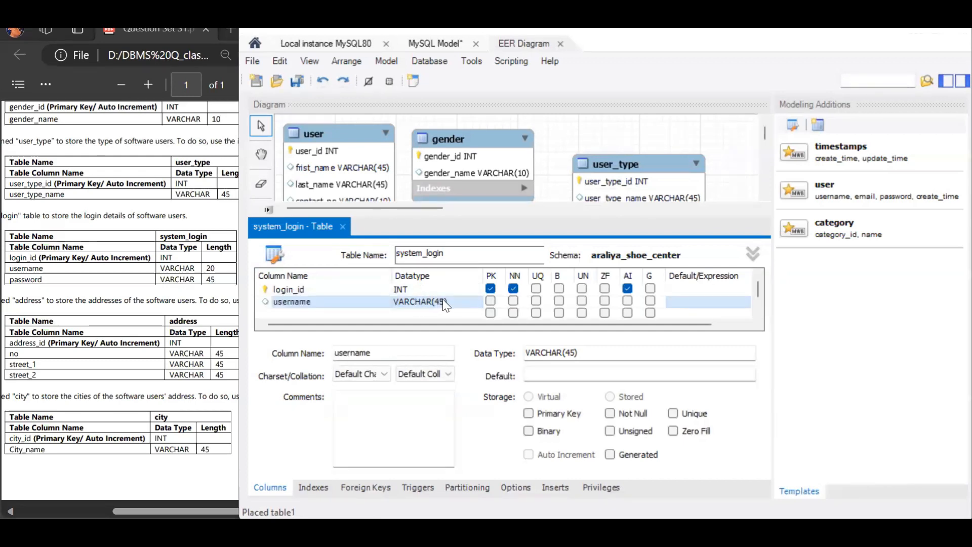
left_click(443, 303)
left_click(442, 303)
key("BackSpace")
key("BackSpace")
type("20")
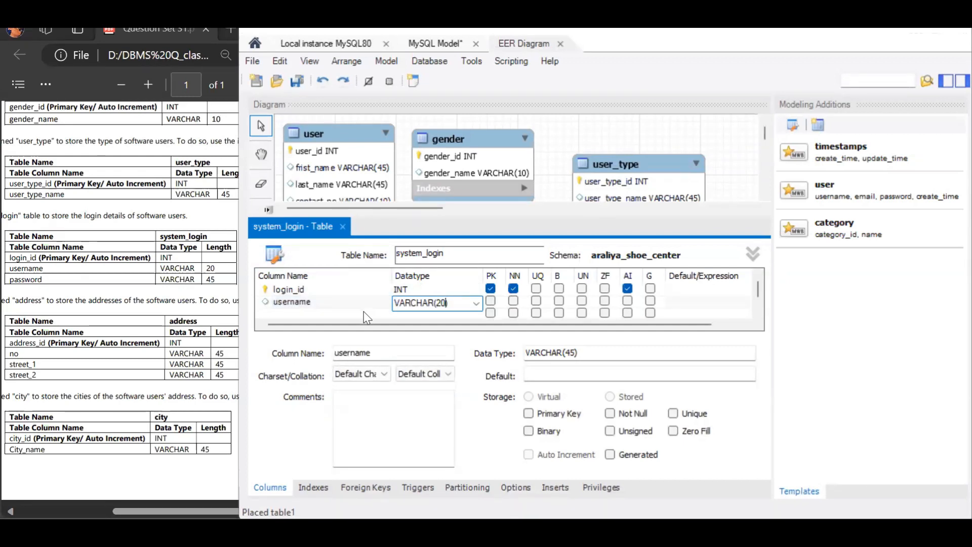
- Add a password VARCHAR(45) column to system_login and close the table editor
double_click(364, 311)
type("password")
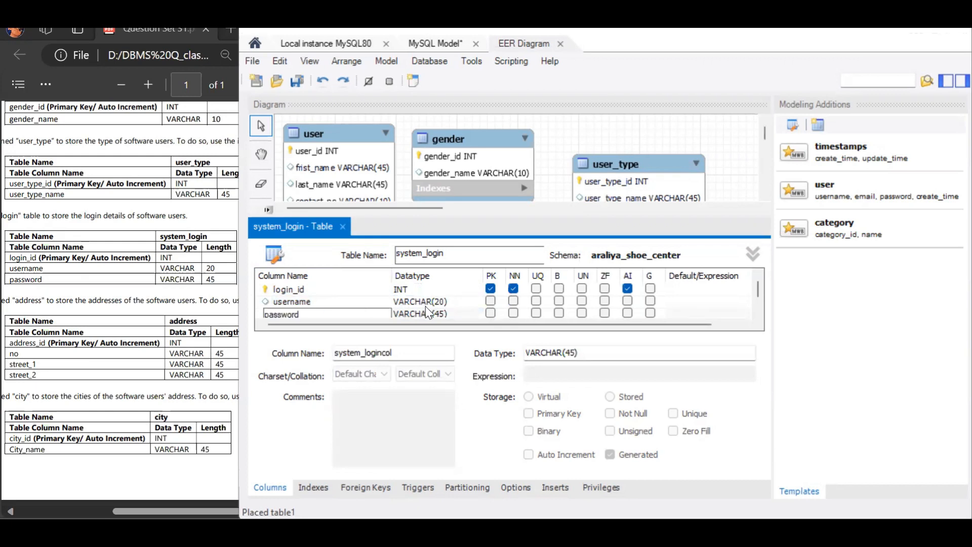
key("Return")
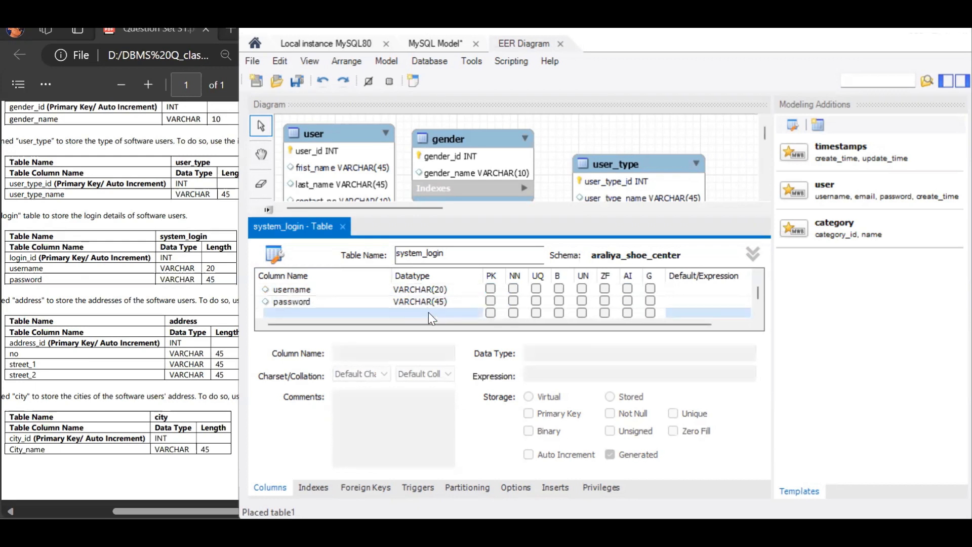
left_click(342, 226)
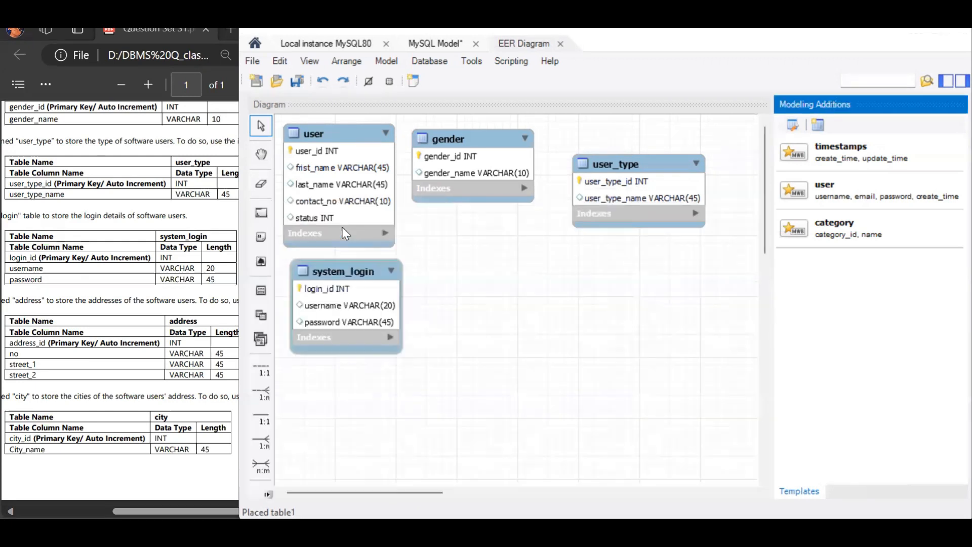
- Place a new table named address between the gender and system_login tables
left_click(259, 288)
left_click(435, 207)
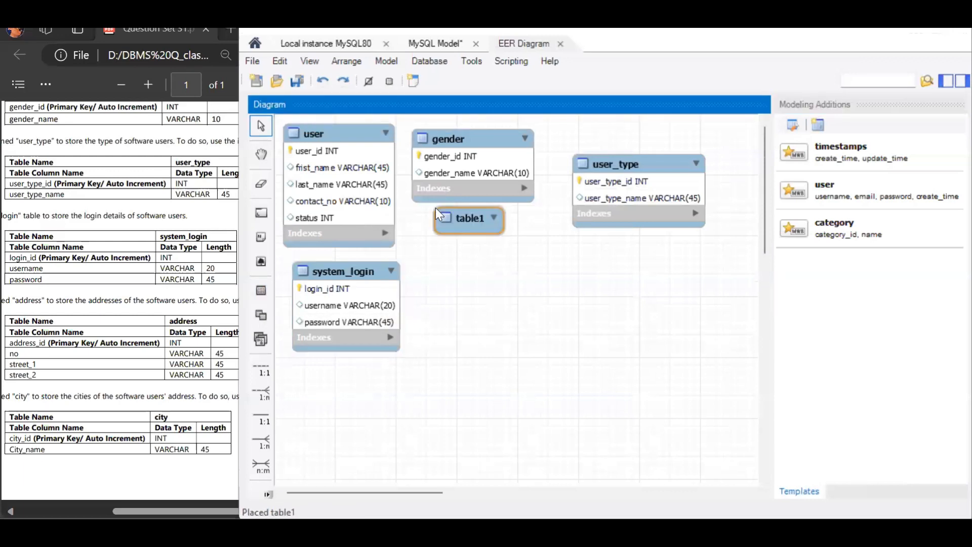
double_click(436, 209)
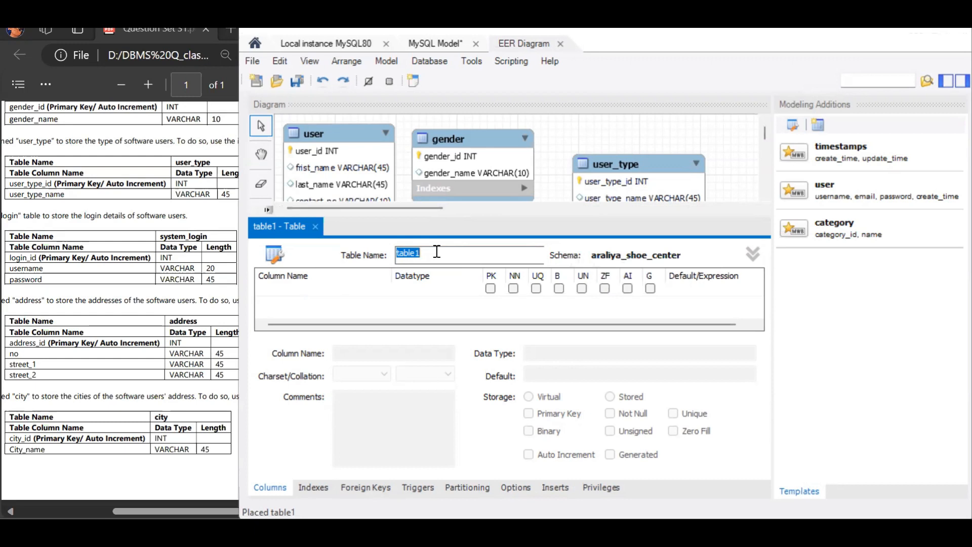
type("address")
- Add an address_id INT column to address as an auto-incremented primary key
double_click(325, 288)
type("address_id")
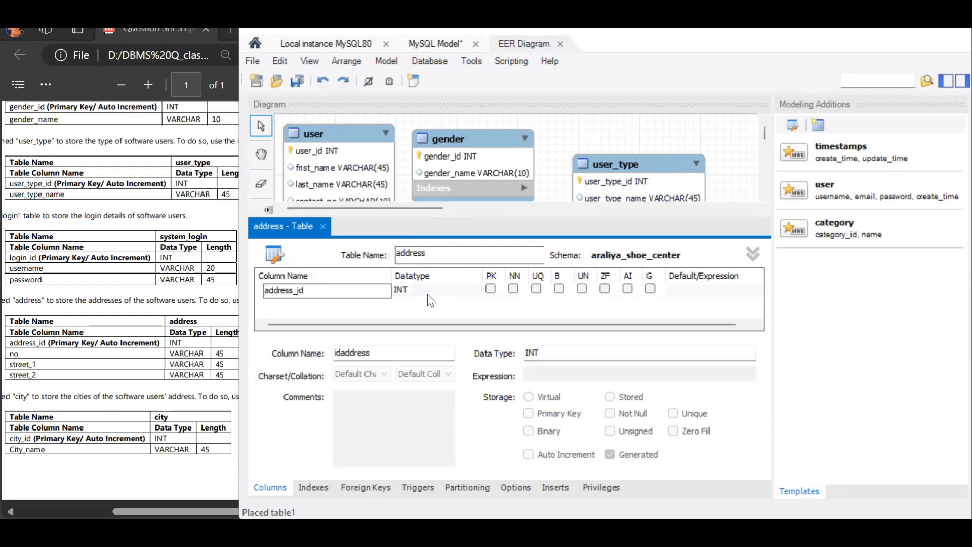
left_click(490, 288)
left_click(628, 289)
- Add no and street_1 VARCHAR(45) columns to the address table
left_click(294, 301)
type("no")
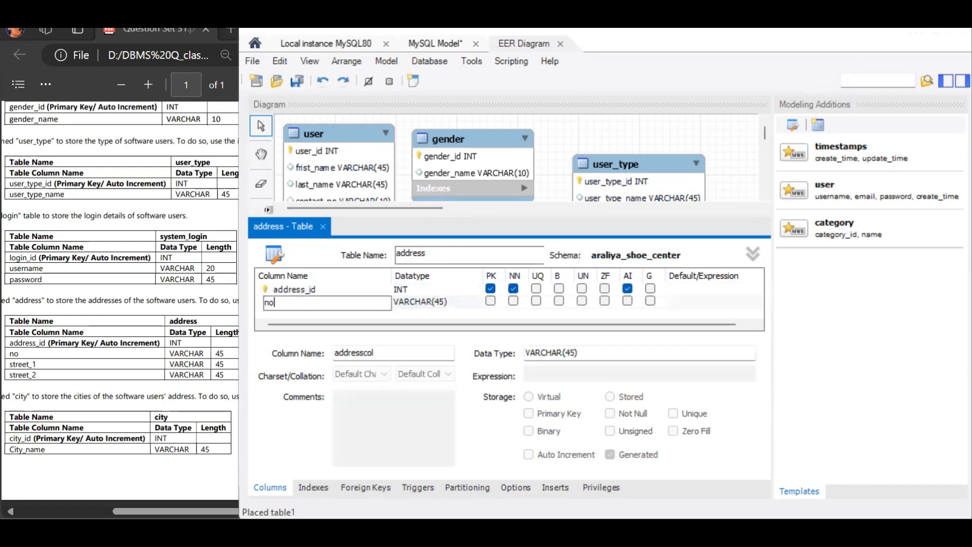
key("Return")
left_click(381, 312)
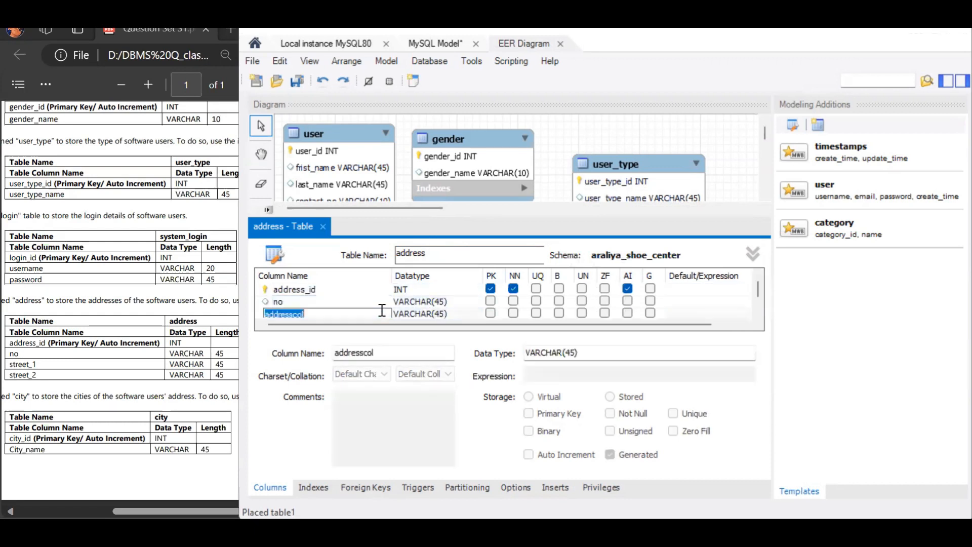
type("street_1")
key("Return")
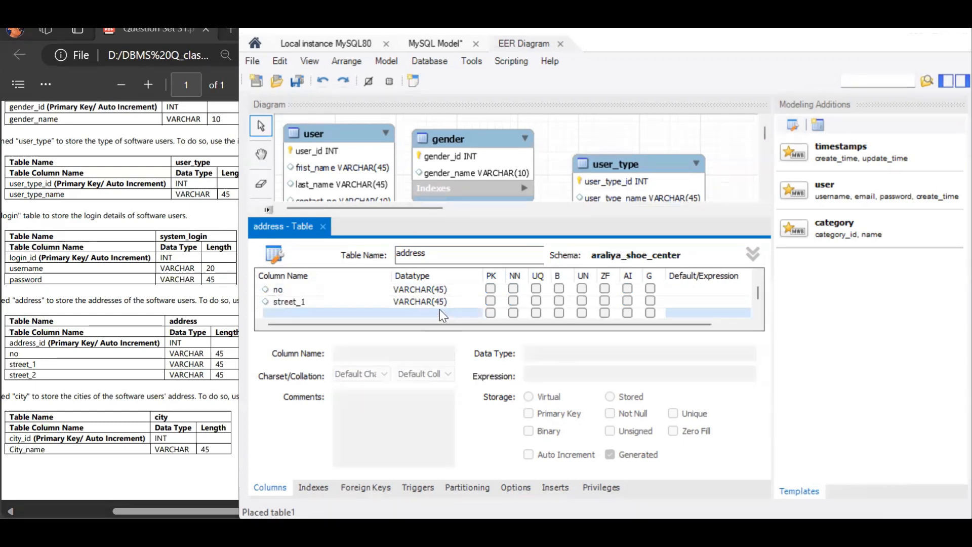
- Add a street_2 VARCHAR(45) column to address and close the table editor
left_click(375, 311)
type("street_2")
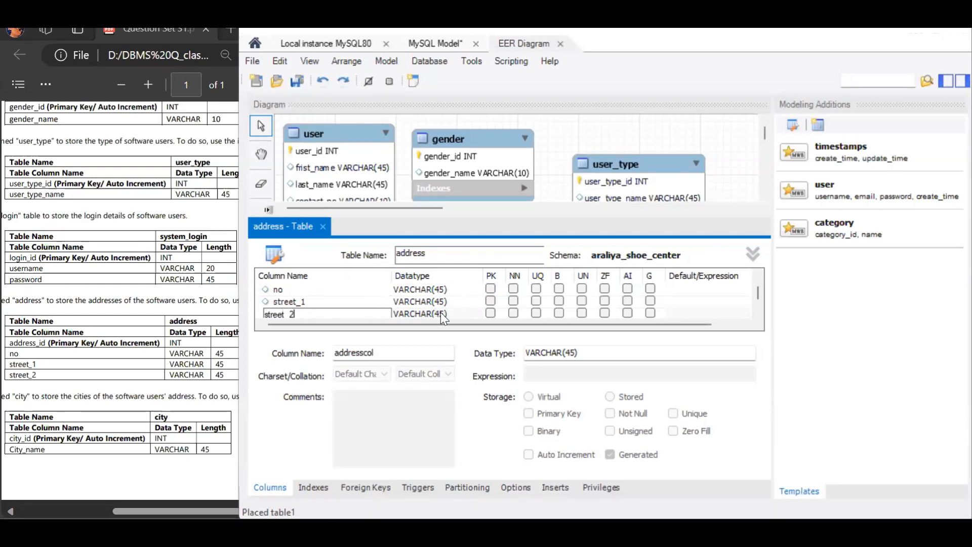
key("Return")
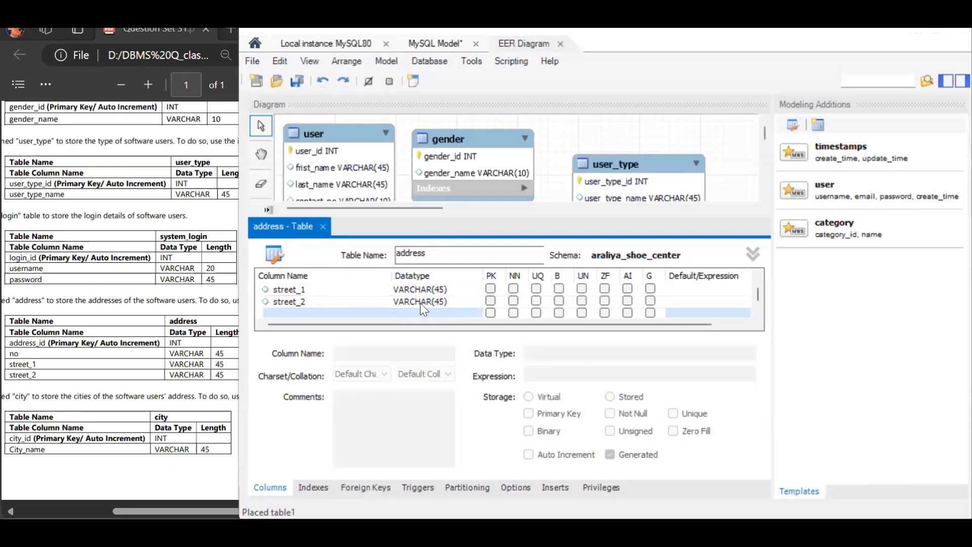
left_click(323, 232)
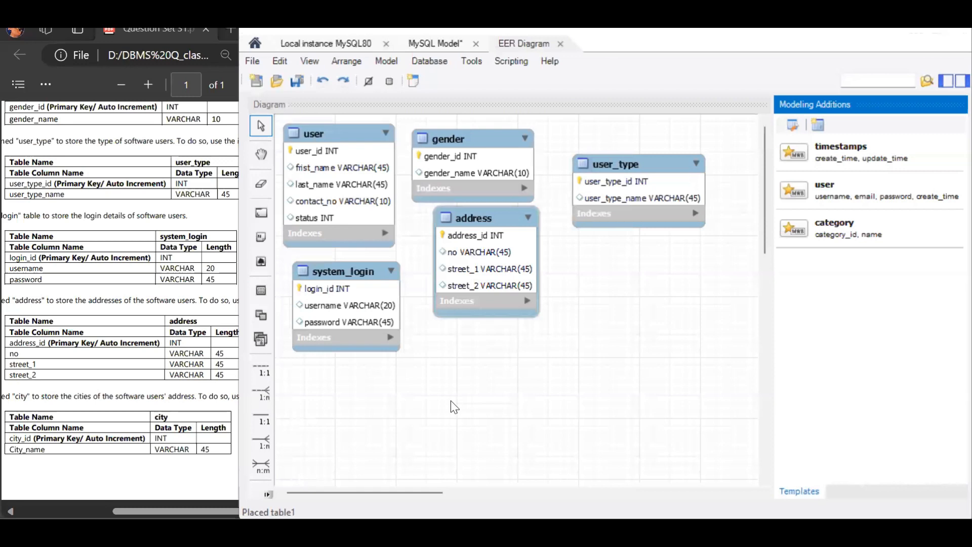
- Place a new table named city below the user_type table
left_click(262, 294)
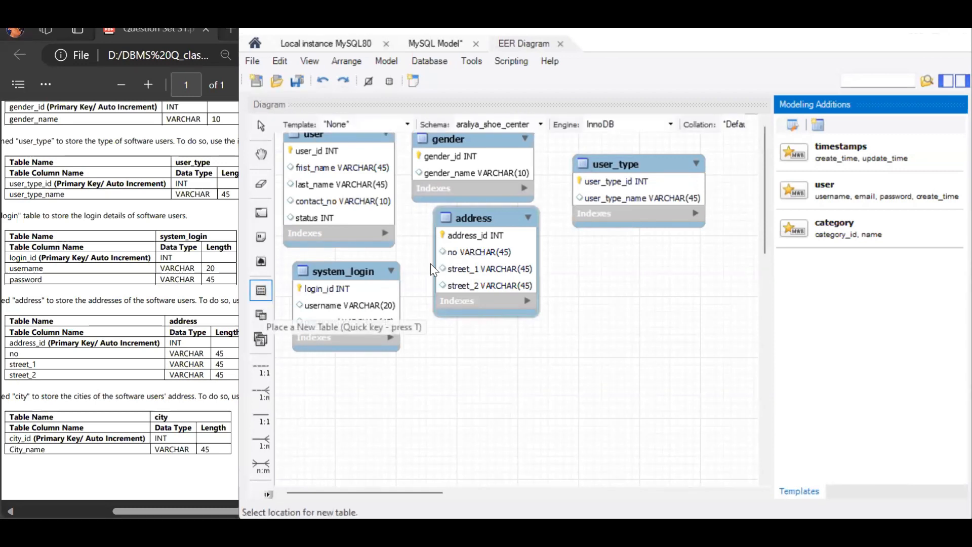
left_click(593, 261)
double_click(613, 264)
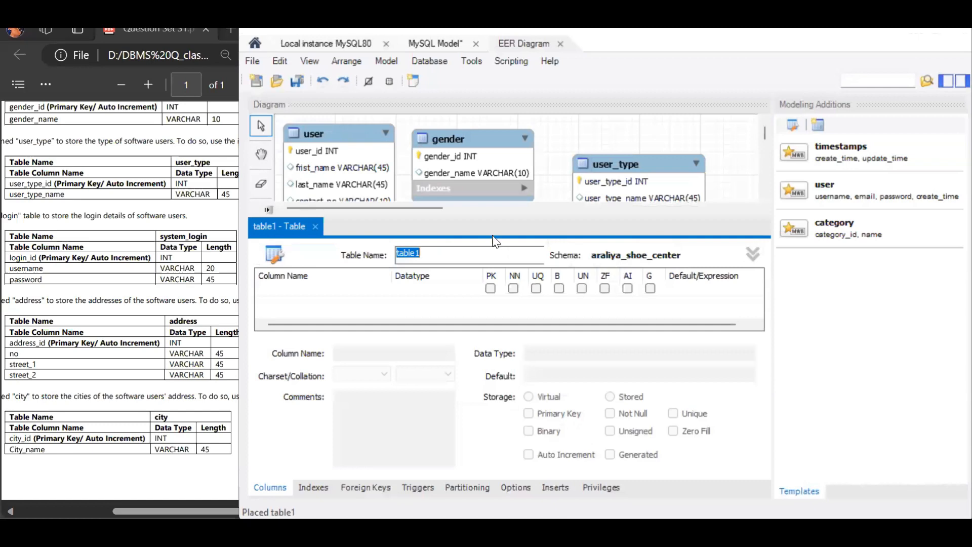
type("city")
- Add a city_id INT column to city as an auto-incremented primary key
double_click(353, 290)
type("city_i")
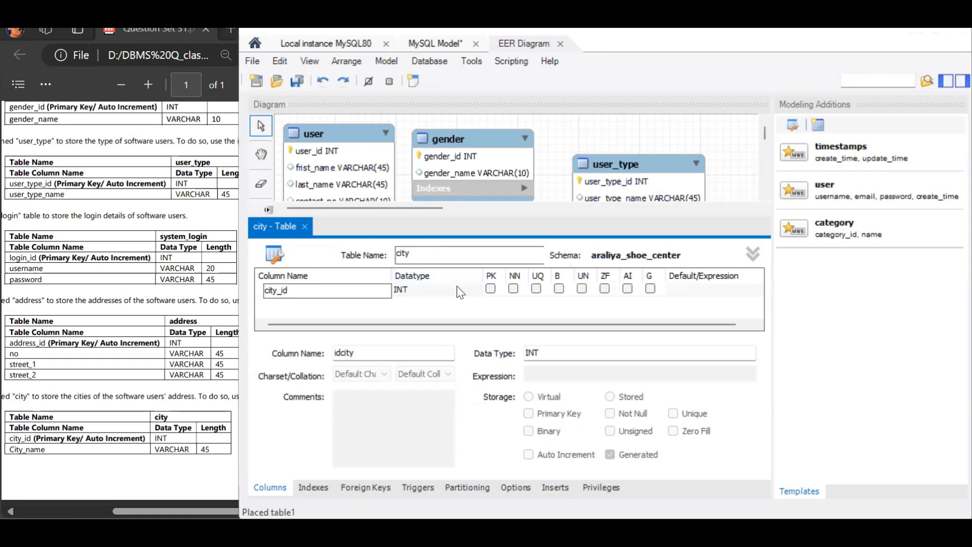
left_click(627, 288)
- Add a city_name VARCHAR(45) column to city and close the table editor
left_click(346, 307)
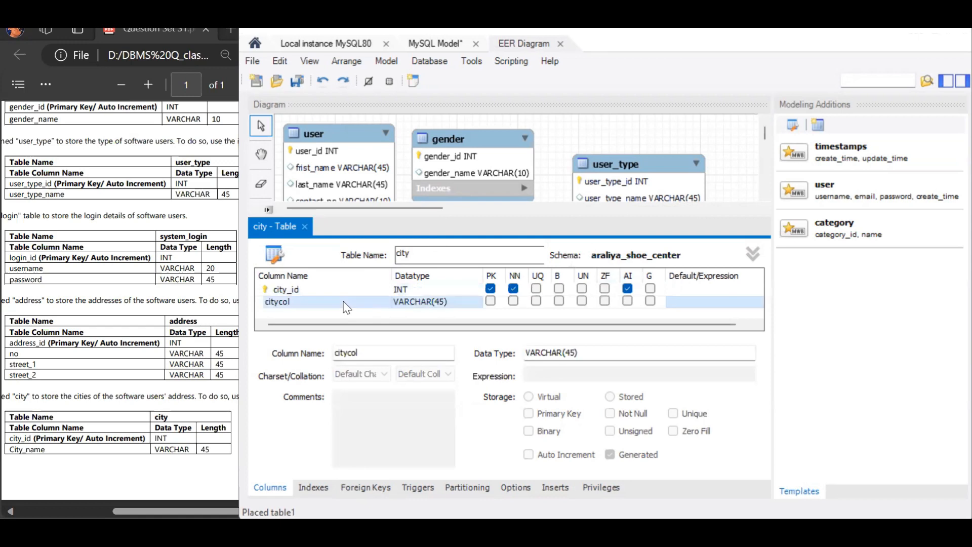
type("city_name")
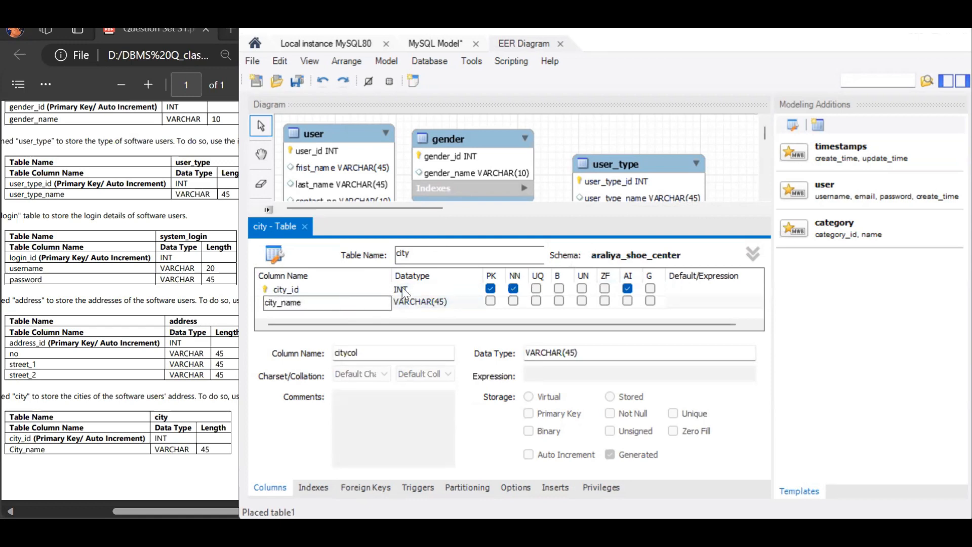
left_click(305, 226)
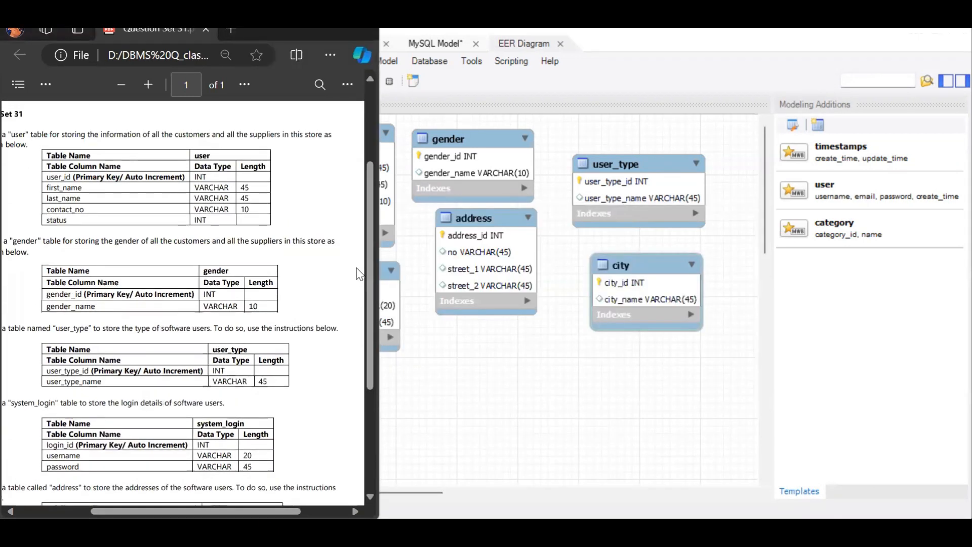
- Forward engineer the model to the local MySQL server with default connection and table object settings
left_click(469, 343)
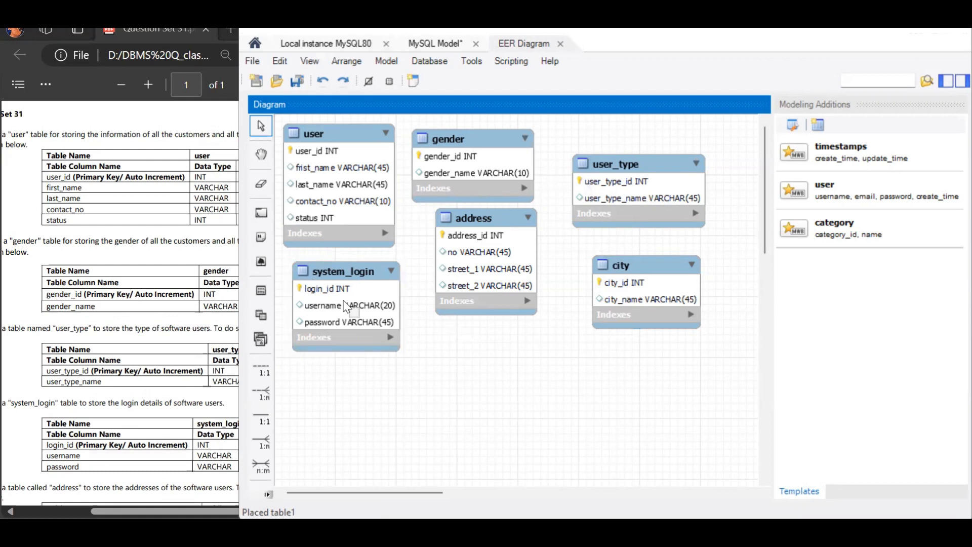
left_click(418, 60)
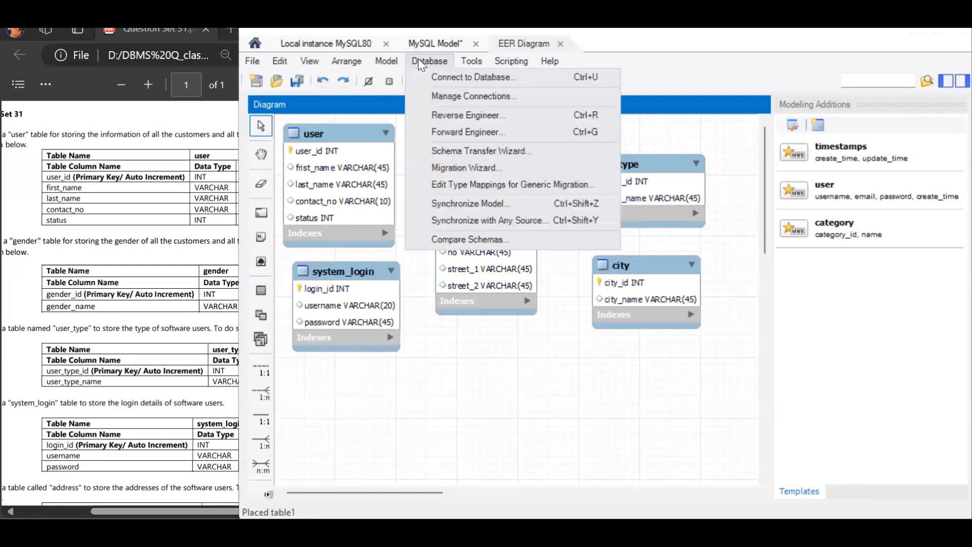
left_click(468, 132)
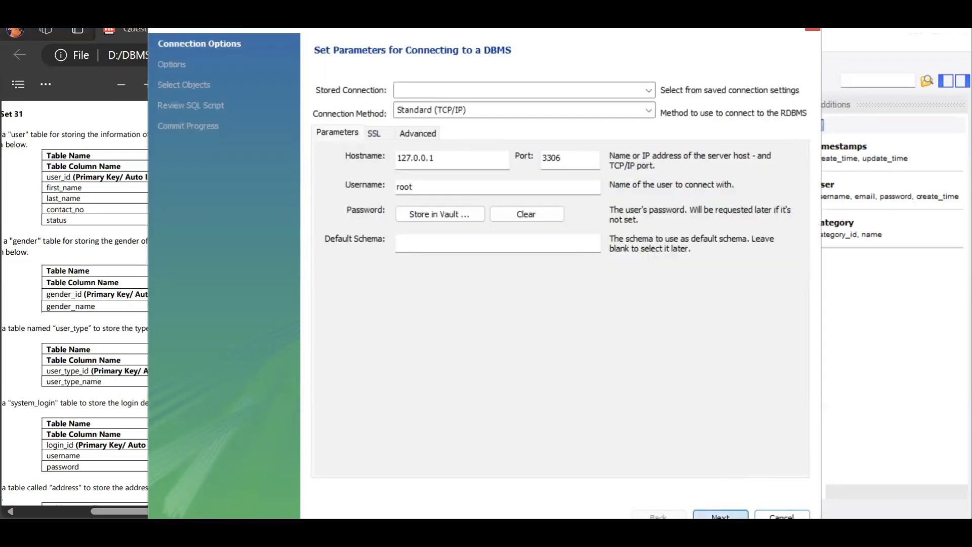
left_click(721, 516)
left_click(720, 516)
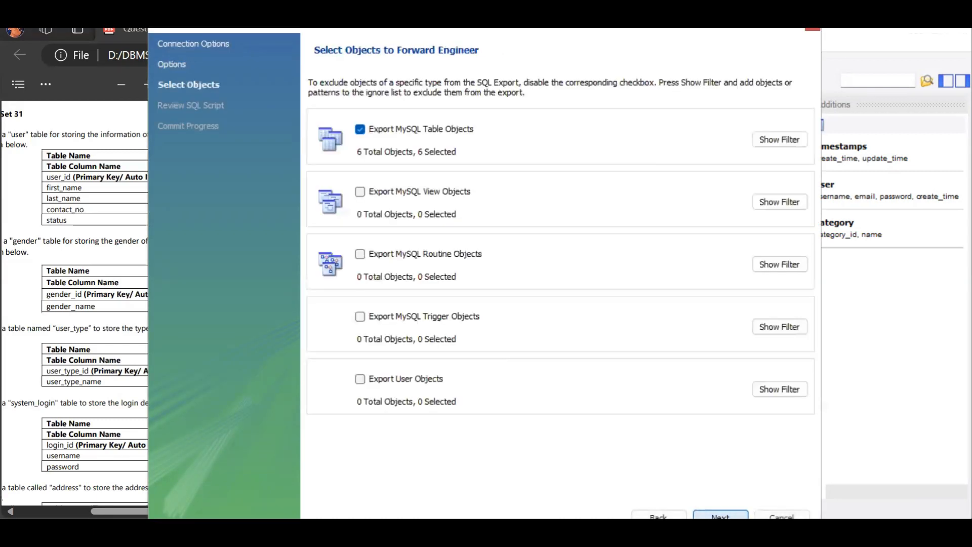
left_click(720, 516)
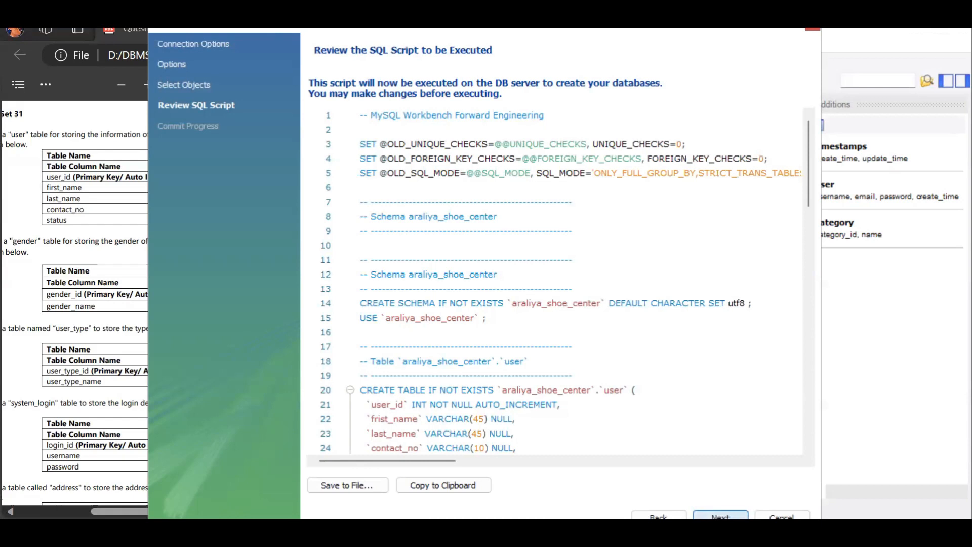
left_click(721, 515)
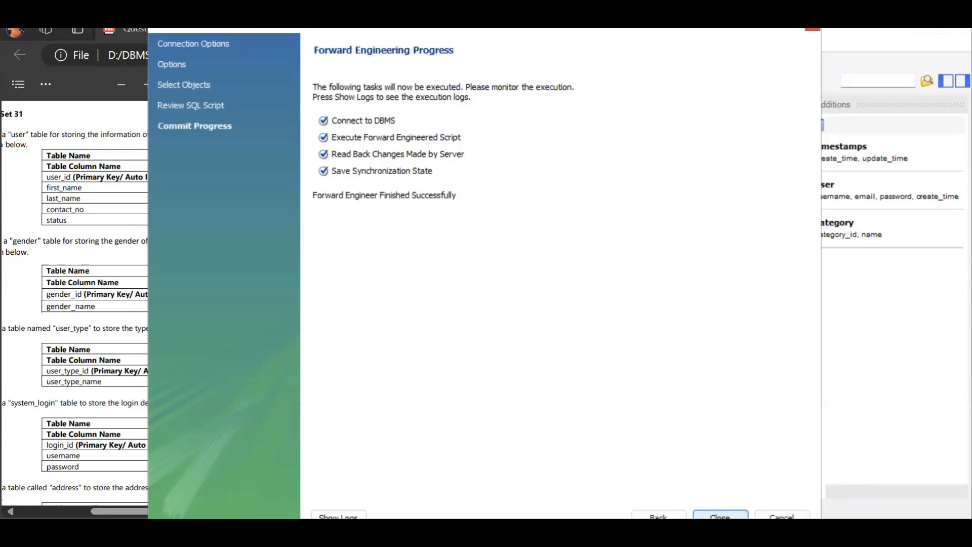
left_click(721, 515)
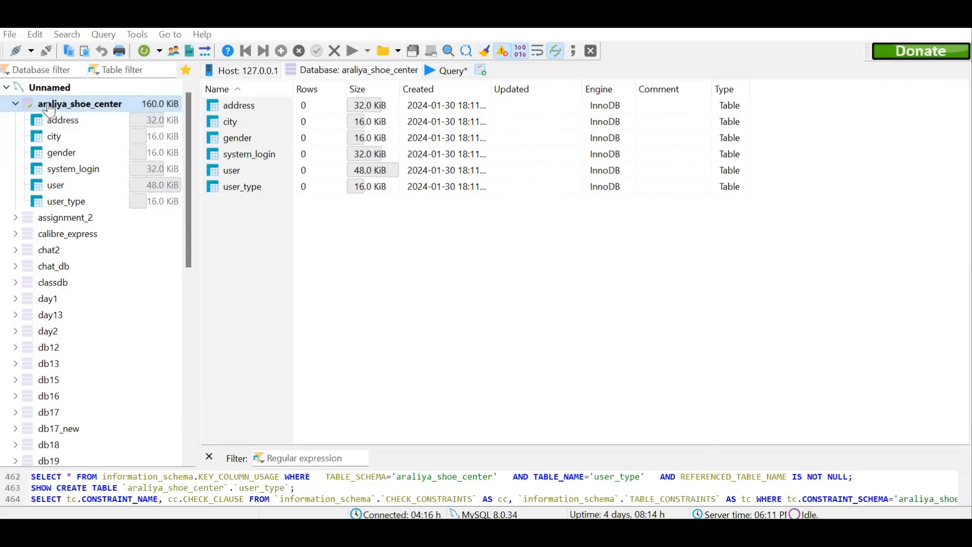
- In HeidiSQL, inspect the columns of each table in the araliya_shoe_center database
left_click(88, 121)
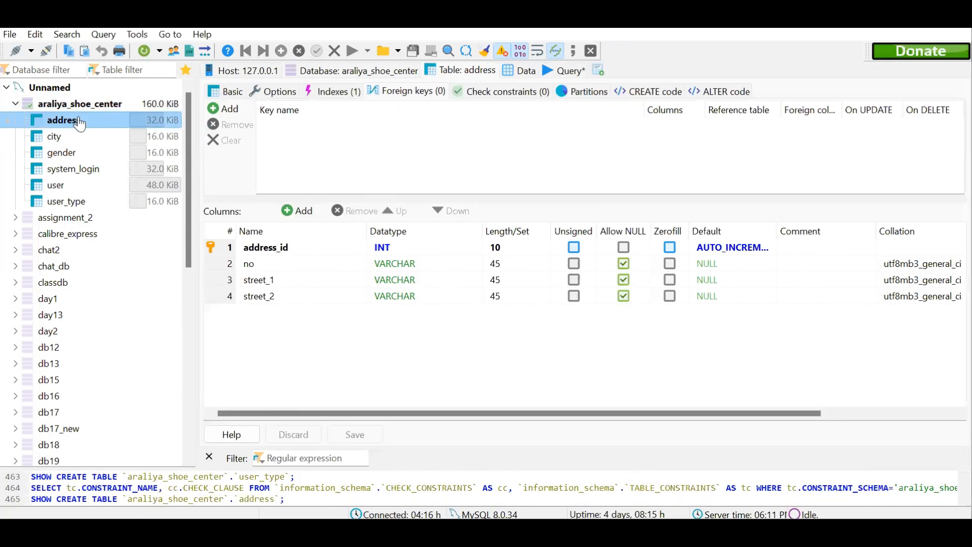
left_click(121, 142)
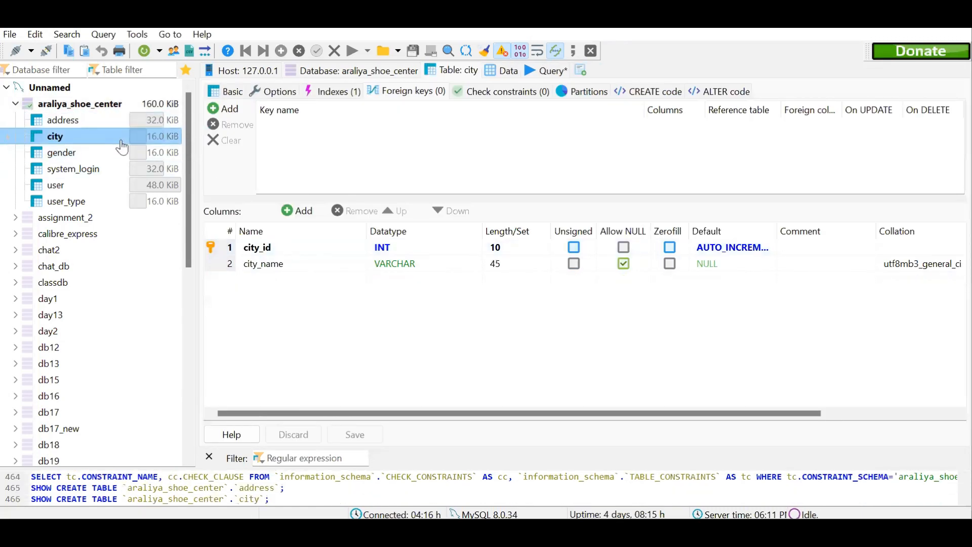
left_click(122, 154)
left_click(121, 174)
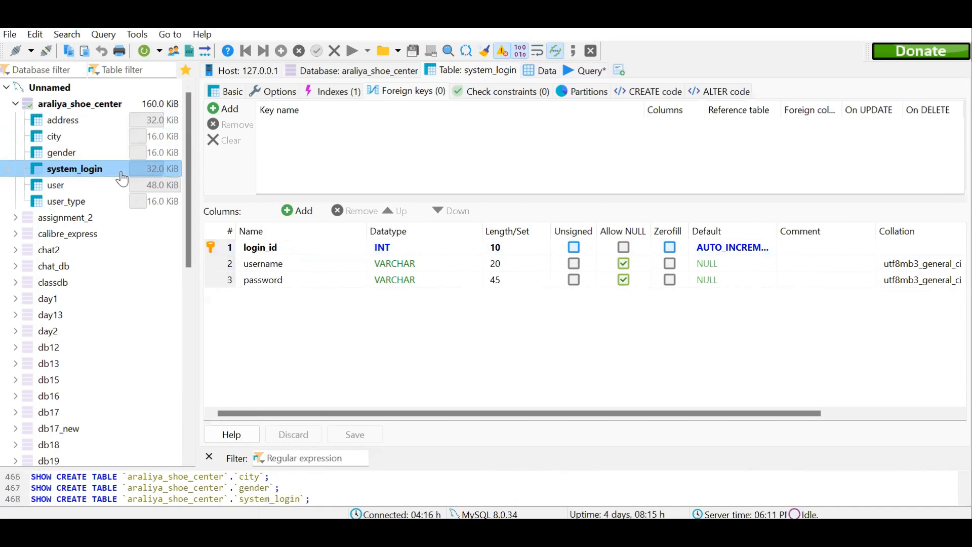
left_click(122, 190)
left_click(129, 205)
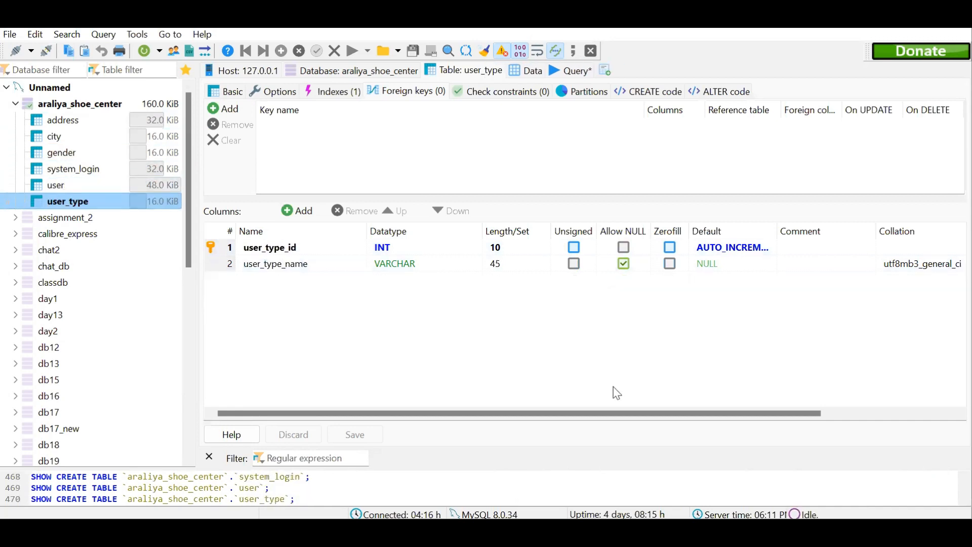